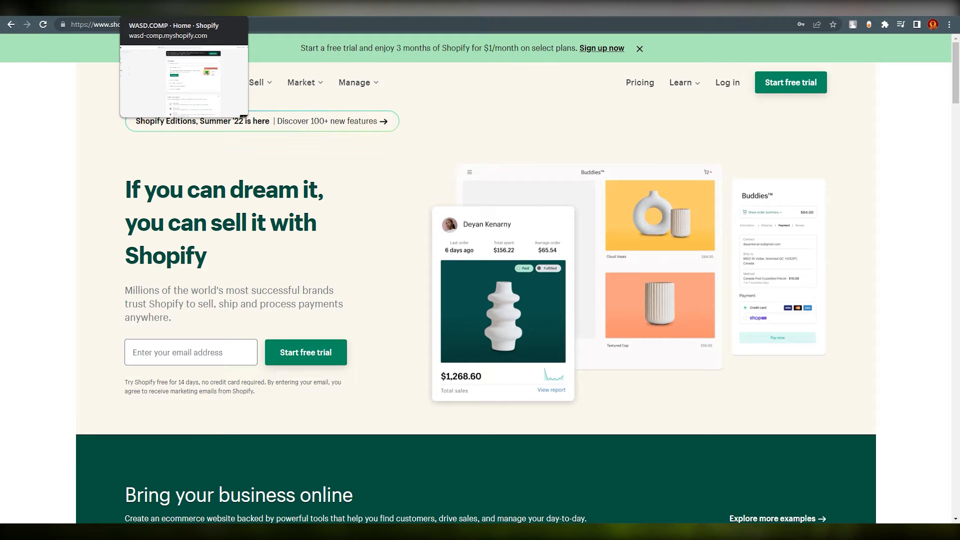
# Switch from the Shopify landing page to the WASD.COMP store admin tab.
pyautogui.click(167, 9)
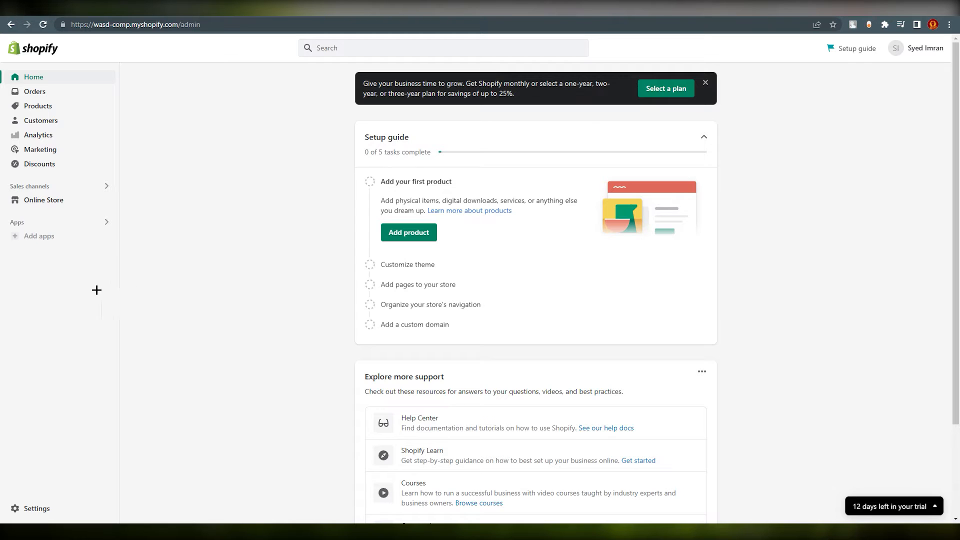
# Go to Online Store > Pages and start a new page with Add page.
pyautogui.click(34, 200)
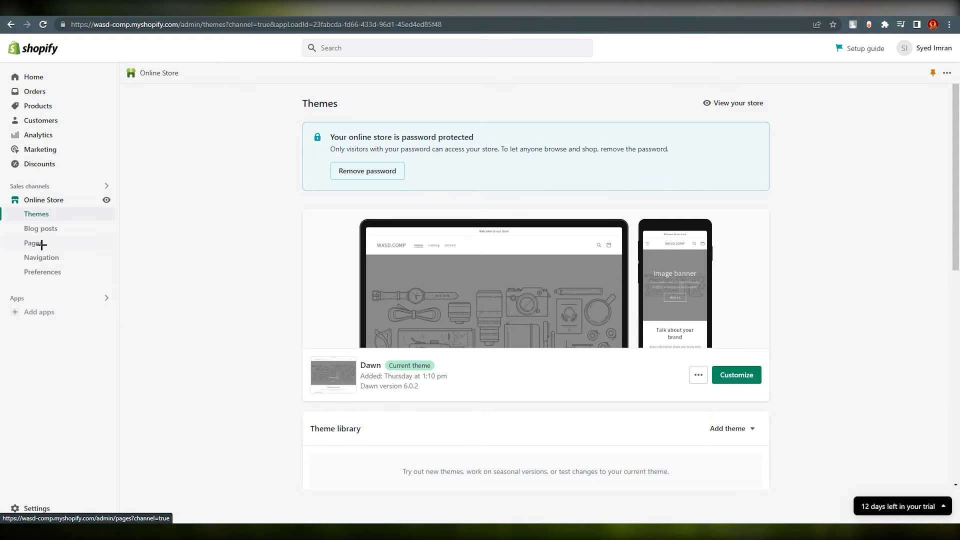
pyautogui.click(42, 244)
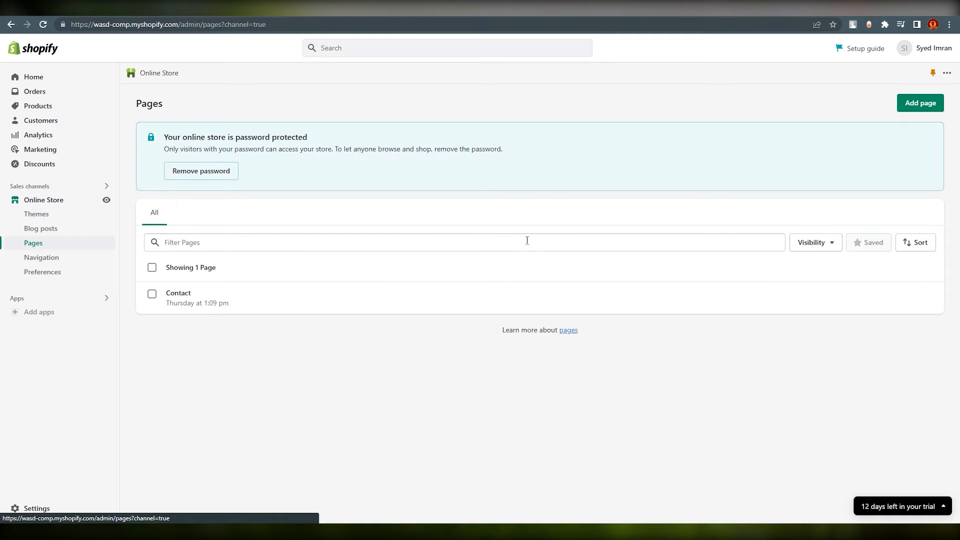
pyautogui.click(911, 103)
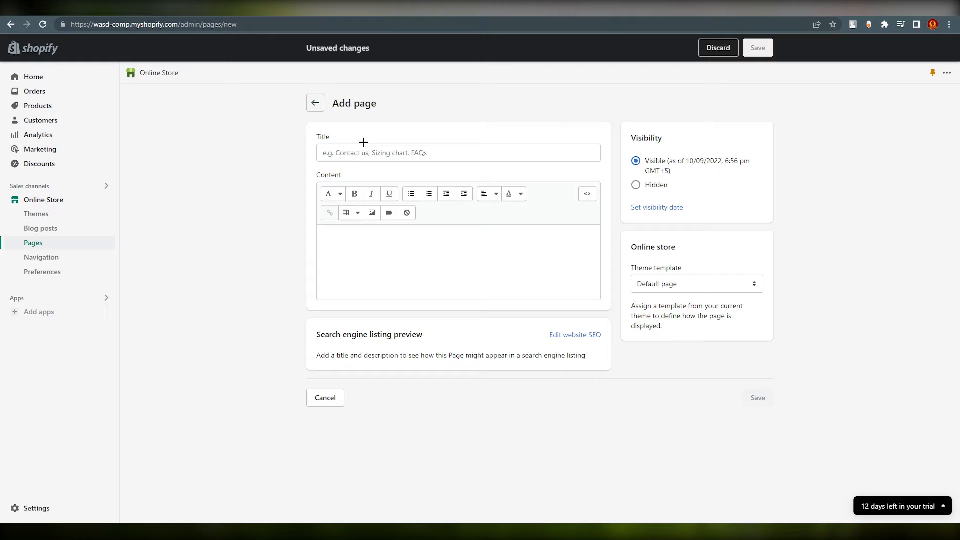
# Enter 'Track your order' as the page title, fixing the typos along the way.
pyautogui.click(354, 159)
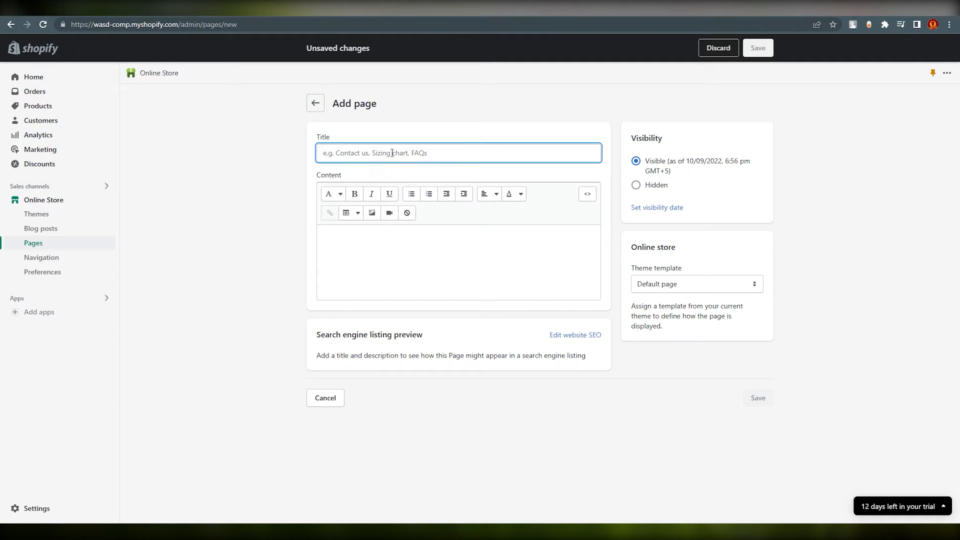
pyautogui.write('Tacking you')
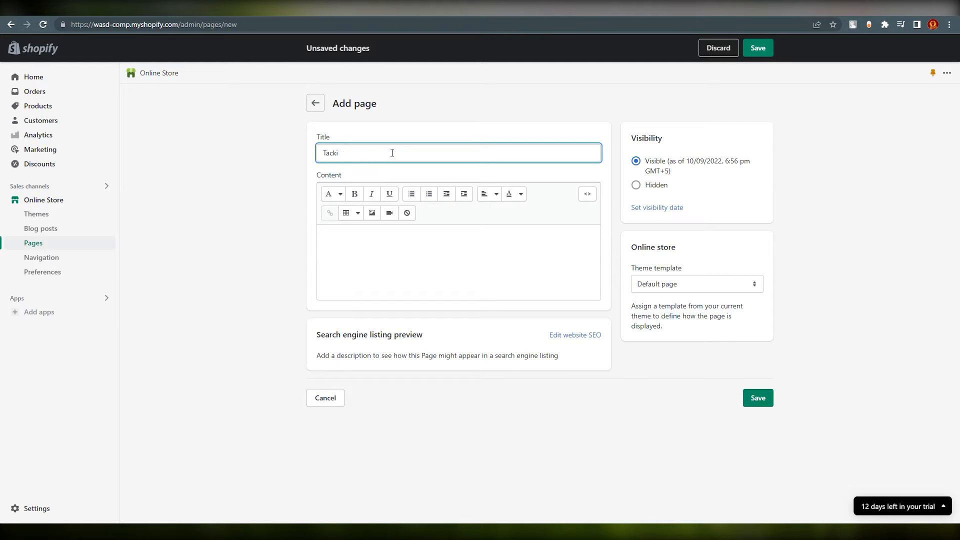
pyautogui.press('BackSpace')
pyautogui.write('rack you order')
pyautogui.press('Left')
pyautogui.press('Left')
pyautogui.press('Left')
pyautogui.press('Left')
pyautogui.press('Left')
pyautogui.press('Left')
pyautogui.write('r')
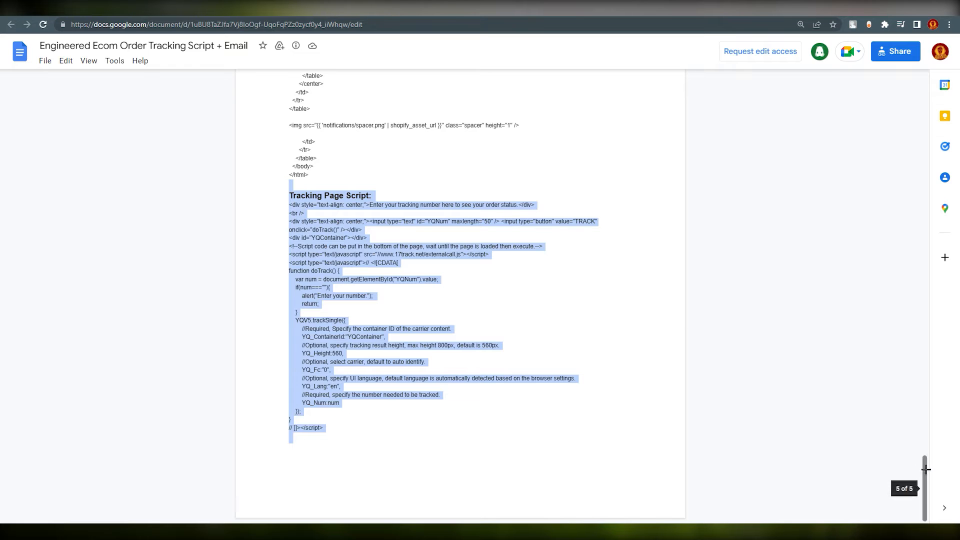
# Copy the Tracking Page Script code from the Google Doc and return to the Shopify page content.
pyautogui.moveTo(922, 465)
pyautogui.mouseDown()
pyautogui.moveTo(914, 223)
pyautogui.moveTo(928, 93)
pyautogui.moveTo(909, 205)
pyautogui.moveTo(899, 398)
pyautogui.moveTo(906, 467)
pyautogui.mouseUp()
pyautogui.click(524, 411)
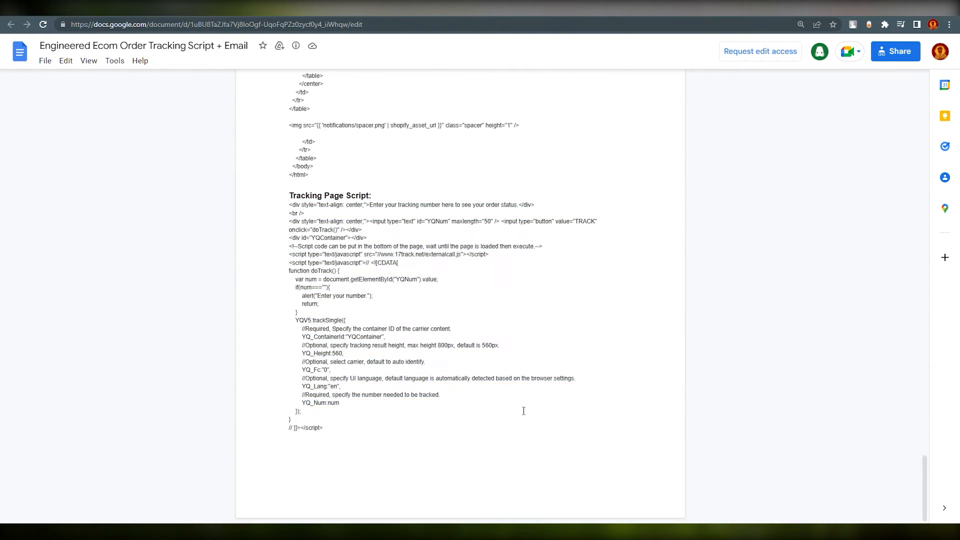
pyautogui.moveTo(292, 190); pyautogui.dragTo(372, 196)
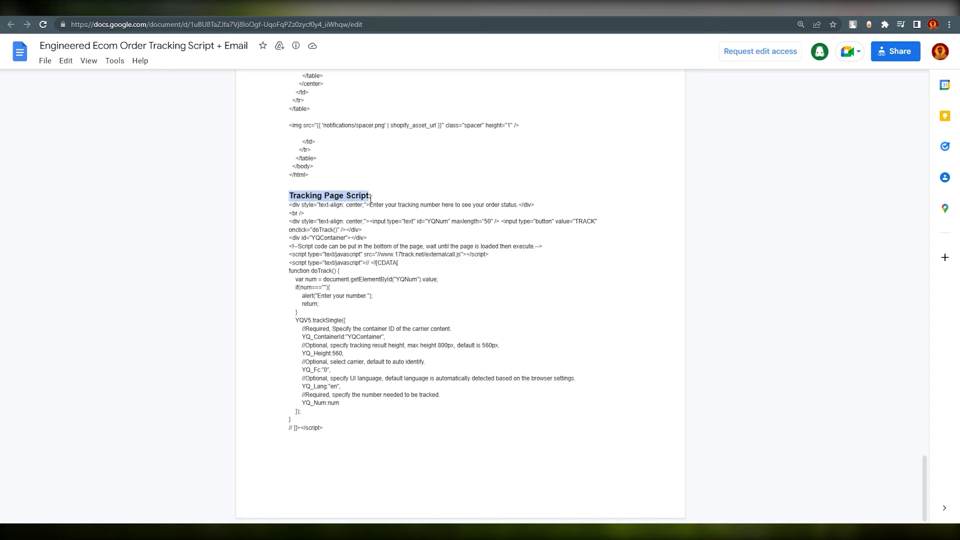
pyautogui.click(372, 196)
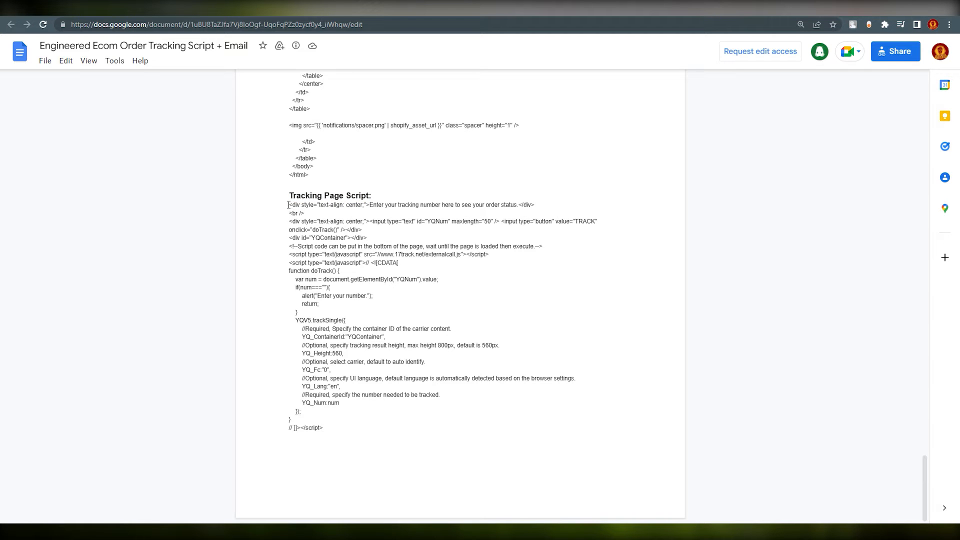
pyautogui.moveTo(288, 205); pyautogui.dragTo(419, 435)
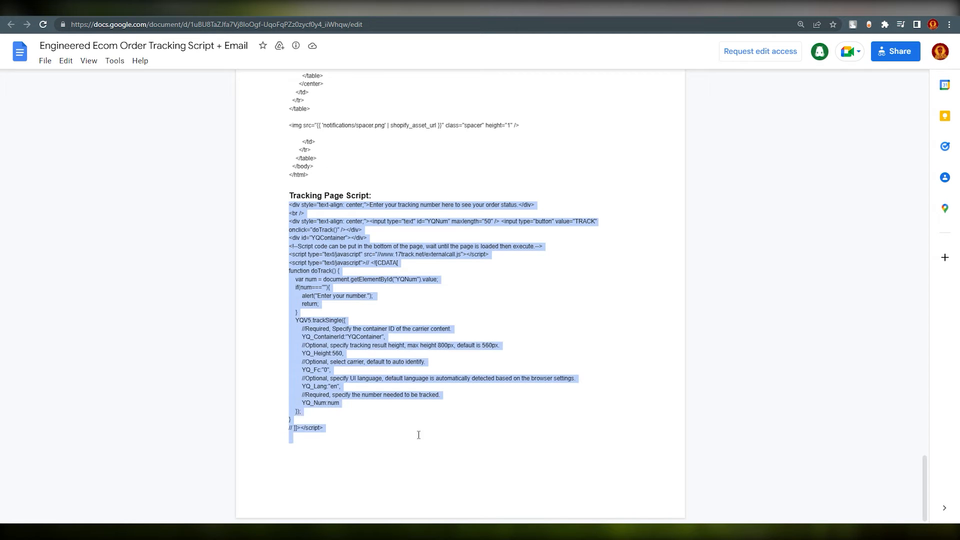
pyautogui.rightClick(343, 385)
pyautogui.click(354, 383)
pyautogui.click(190, 12)
pyautogui.click(343, 226)
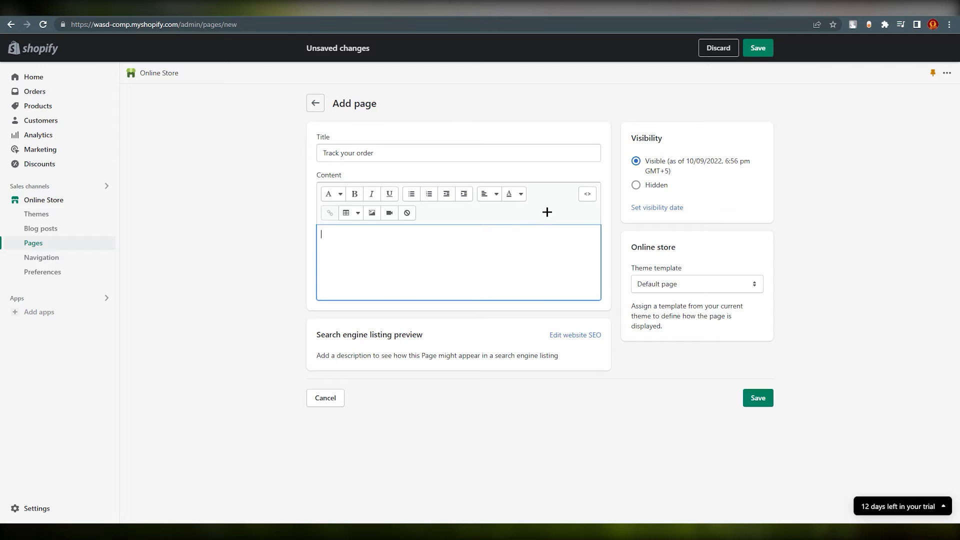
# Paste the tracking script into the page content's HTML view and save the page.
pyautogui.click(588, 194)
pyautogui.rightClick(342, 226)
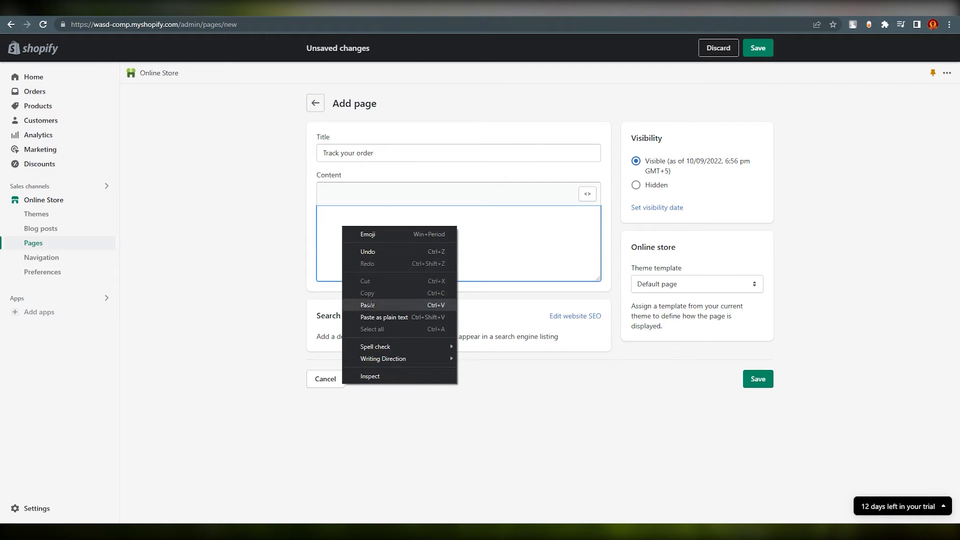
pyautogui.click(370, 305)
pyautogui.scroll(5, 420, 268)
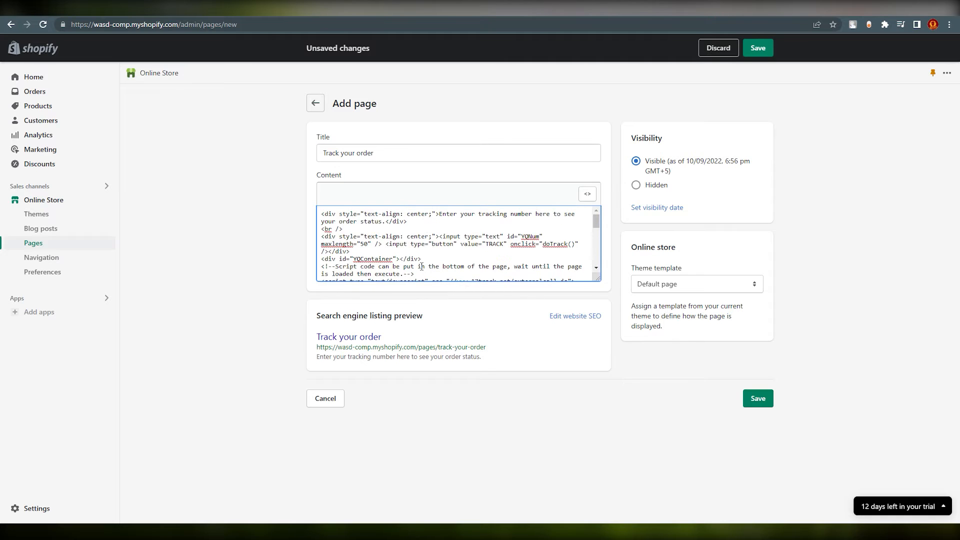
pyautogui.scroll(-5, 422, 267)
pyautogui.scroll(5, 422, 267)
pyautogui.scroll(-5, 425, 268)
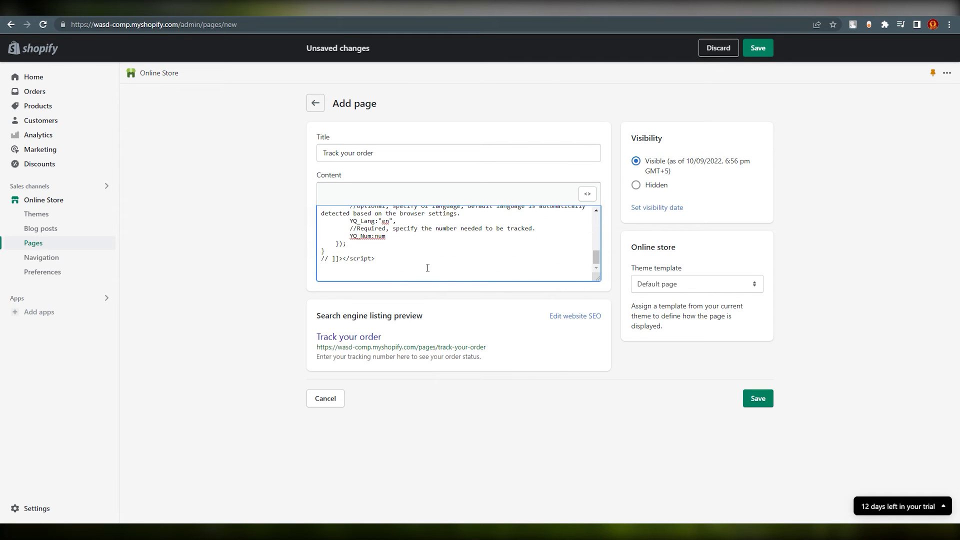
pyautogui.click(764, 403)
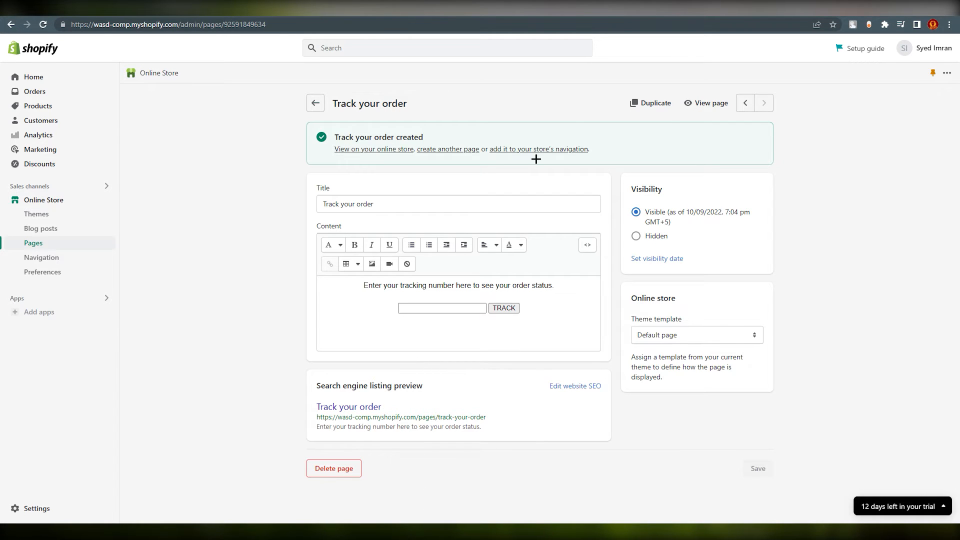
# View the live Track your order page, then toggle the admin content's HTML view on and off.
pyautogui.click(705, 101)
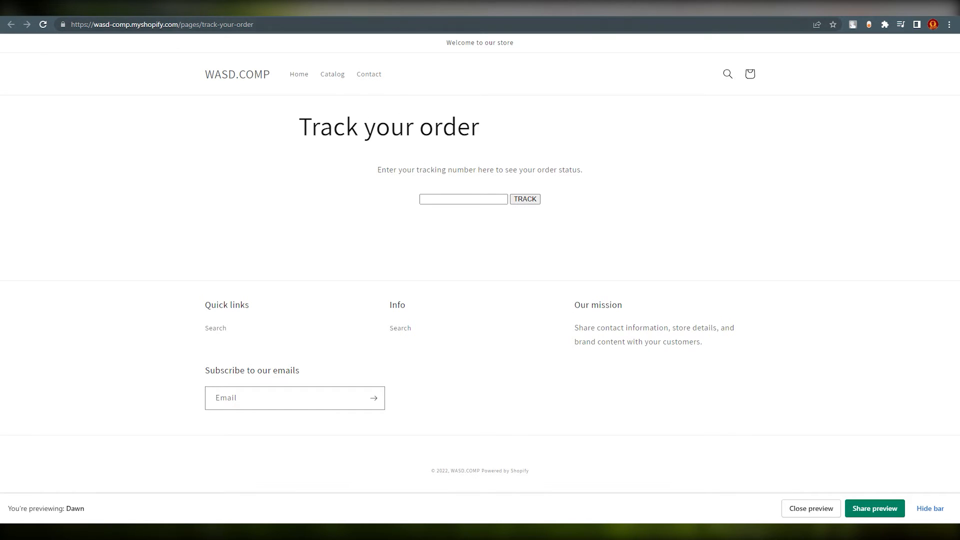
pyautogui.click(60, 7)
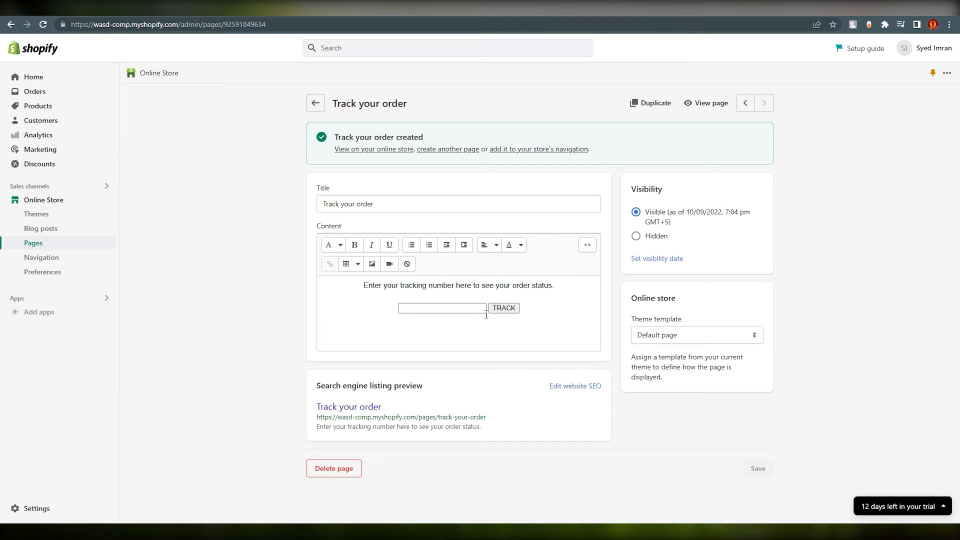
pyautogui.click(587, 244)
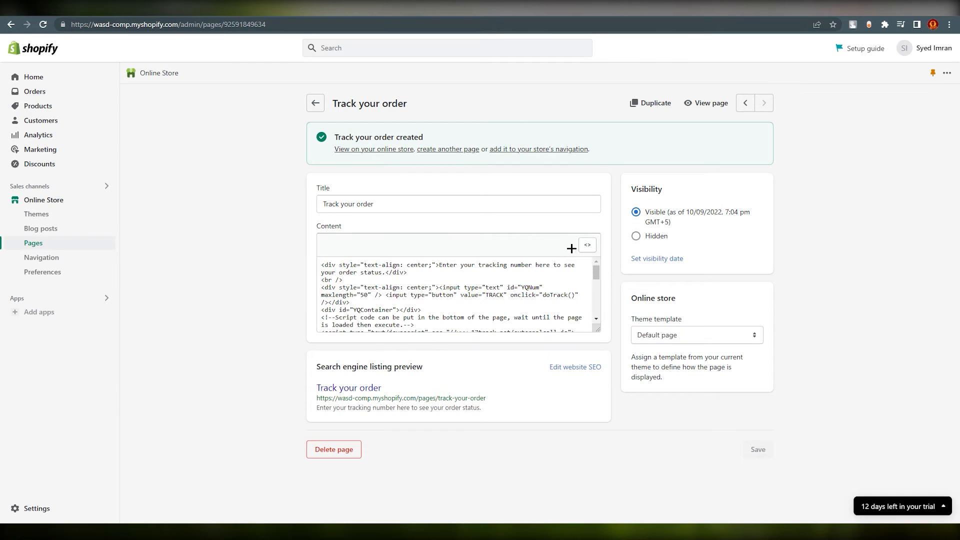
pyautogui.click(586, 244)
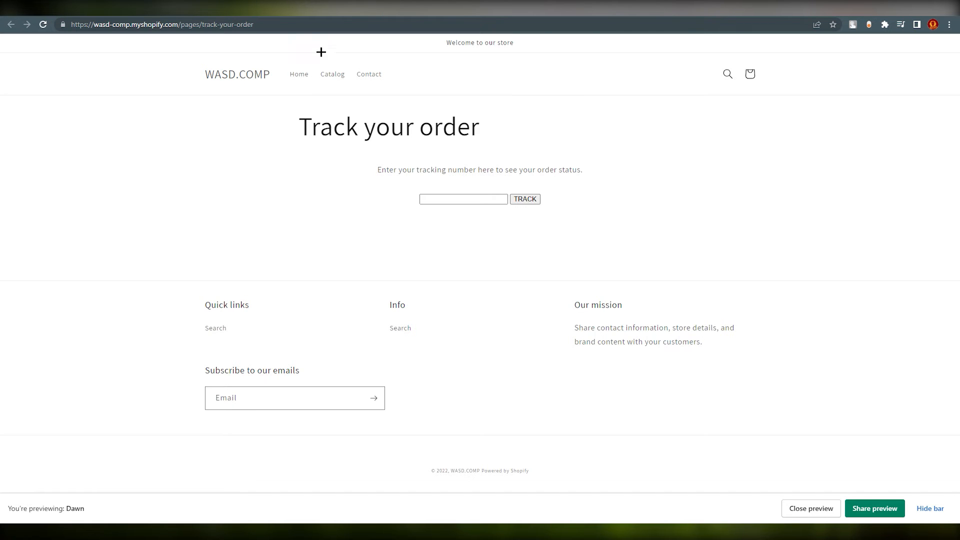
# Copy the Track your order page's web address and go back to the admin Pages list.
pyautogui.moveTo(253, 24); pyautogui.dragTo(66, 28)
pyautogui.rightClick(111, 28)
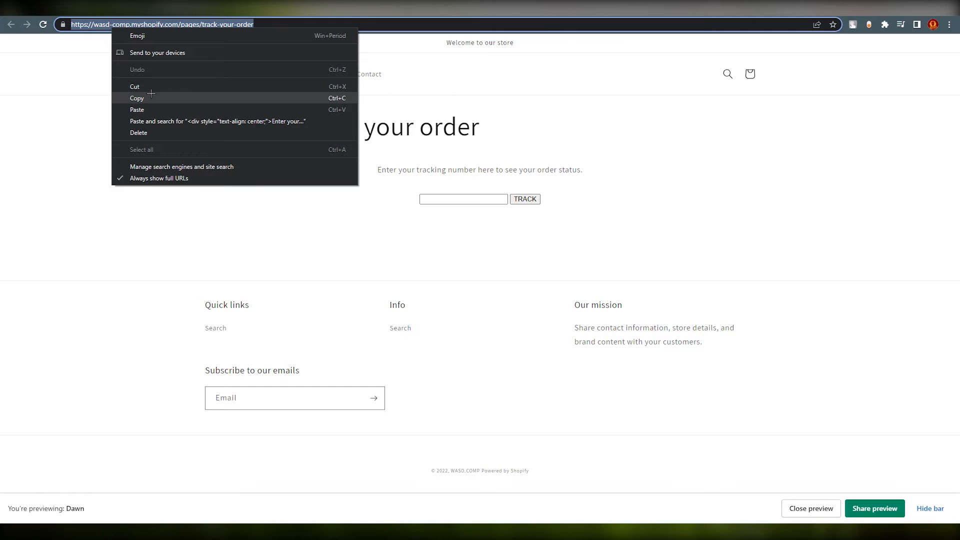
pyautogui.click(151, 95)
pyautogui.click(280, 114)
pyautogui.moveTo(282, 28); pyautogui.dragTo(59, 36)
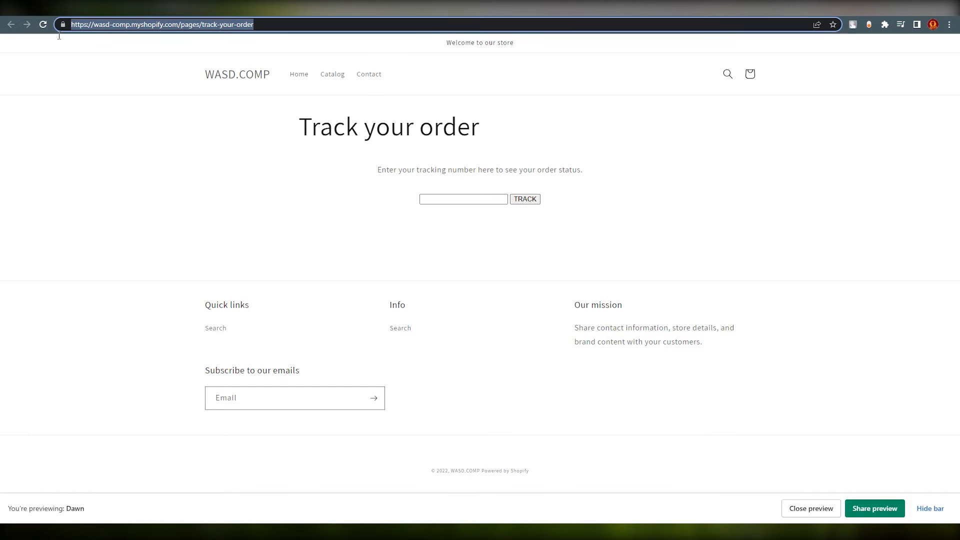
pyautogui.rightClick(118, 21)
pyautogui.click(142, 90)
pyautogui.click(176, 113)
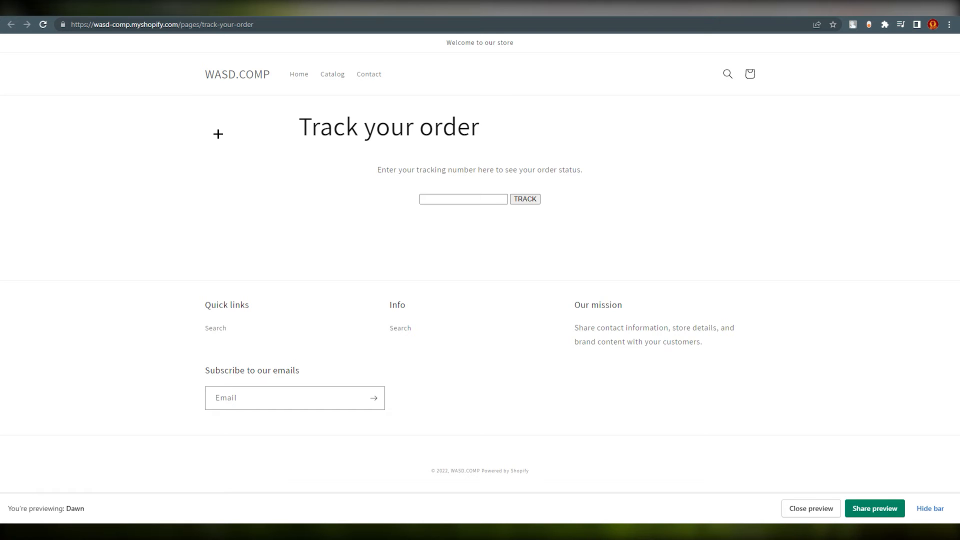
pyautogui.hotkey('ctrl', 'shift', 'Tab')
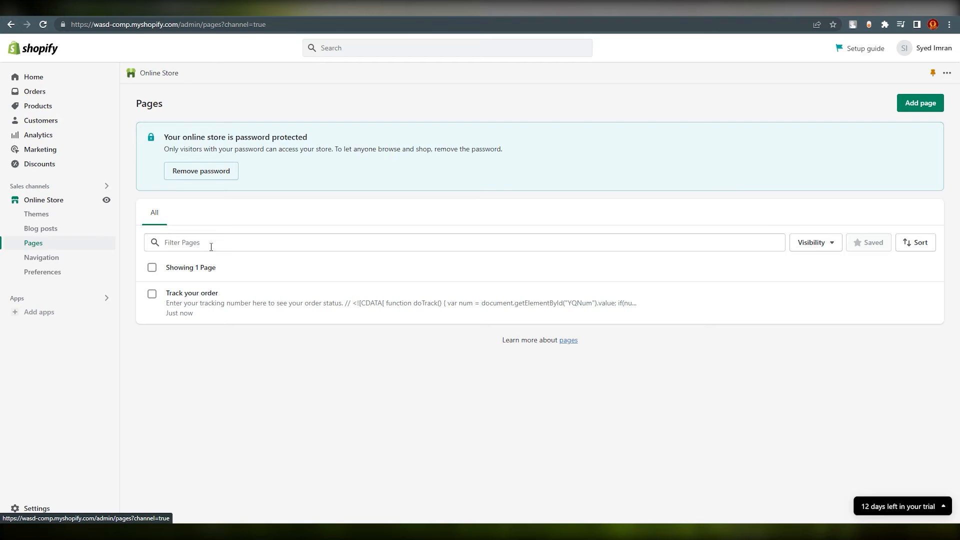
# In Navigation, add a Main menu item named Track your order linked to Pages > Track your order.
pyautogui.click(47, 260)
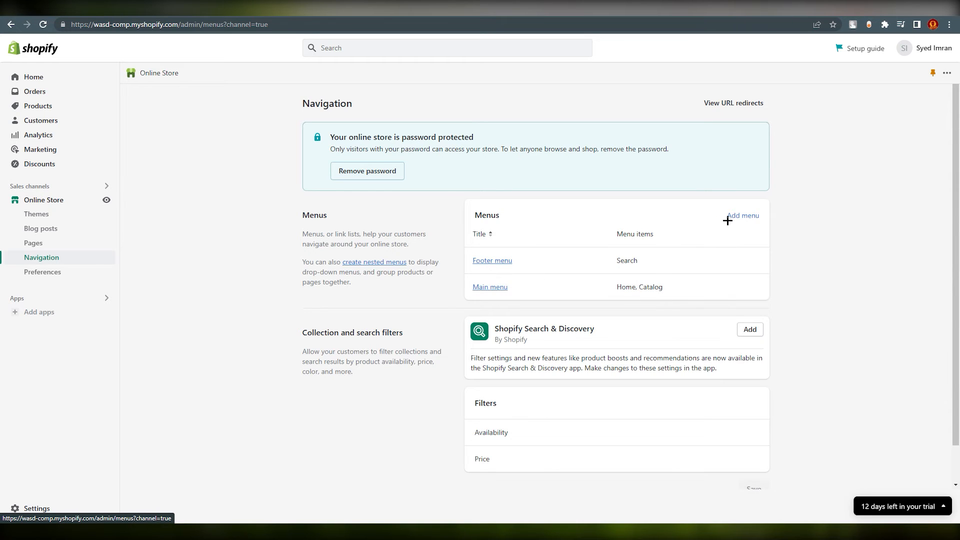
pyautogui.click(495, 286)
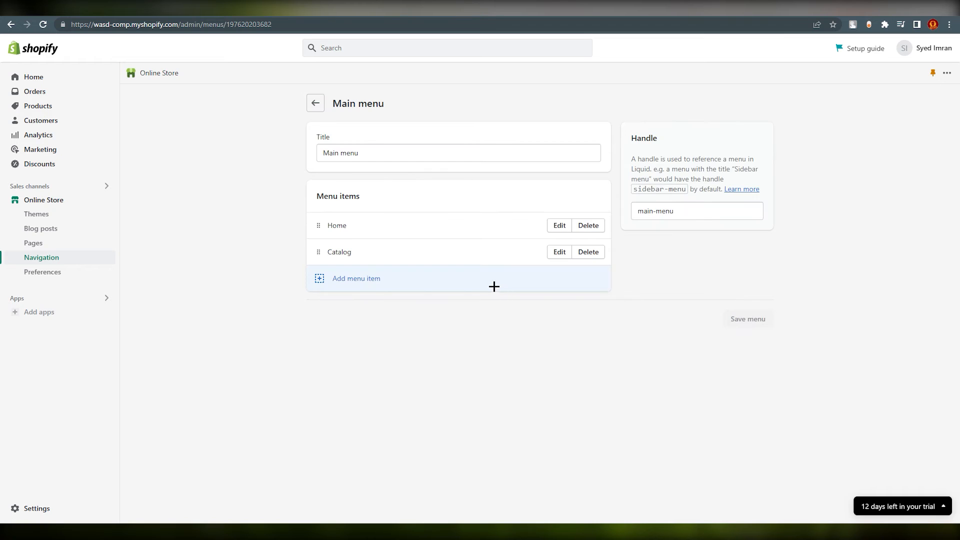
pyautogui.click(348, 277)
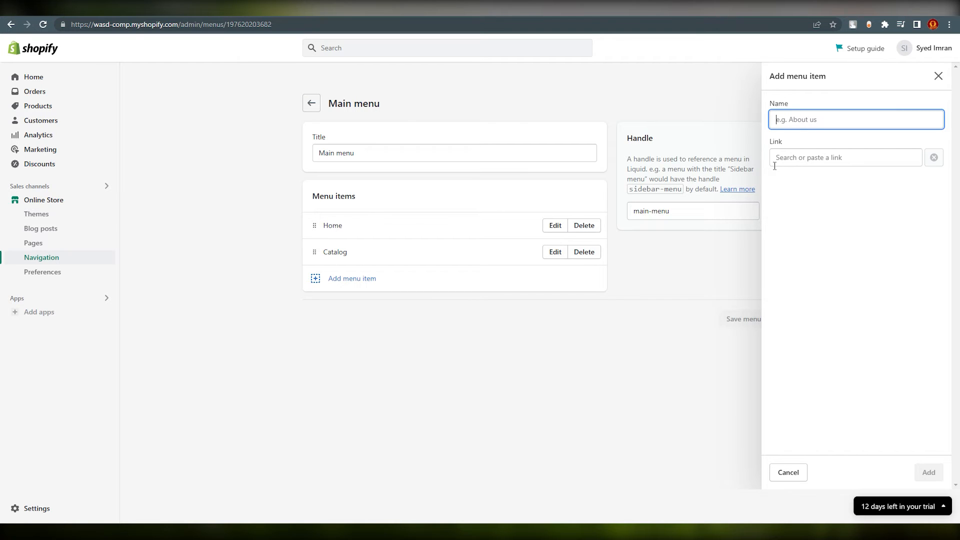
pyautogui.click(815, 152)
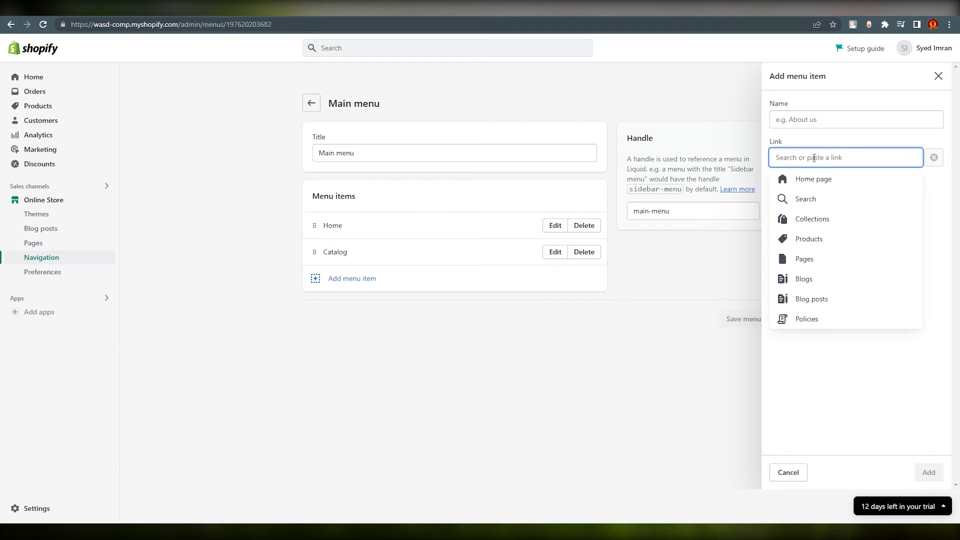
pyautogui.click(800, 258)
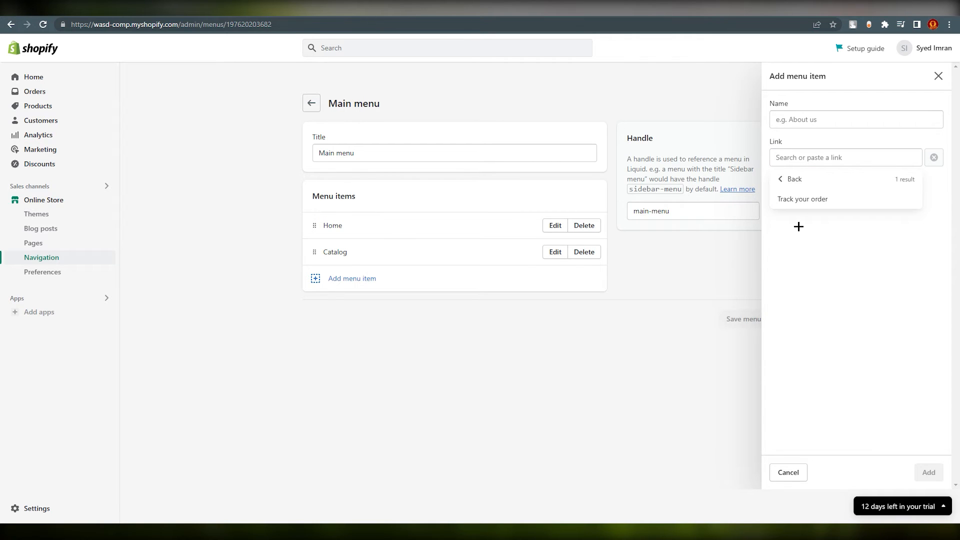
pyautogui.click(831, 201)
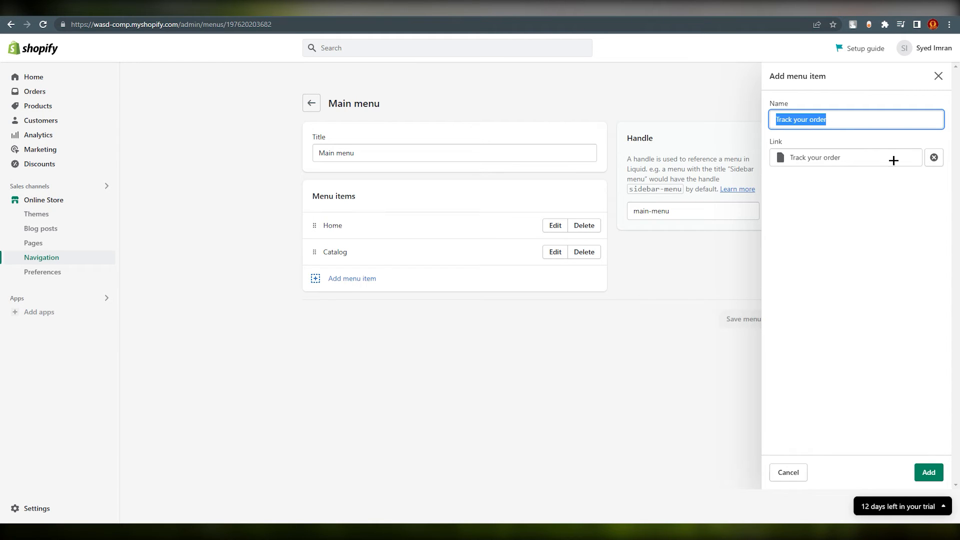
pyautogui.click(930, 473)
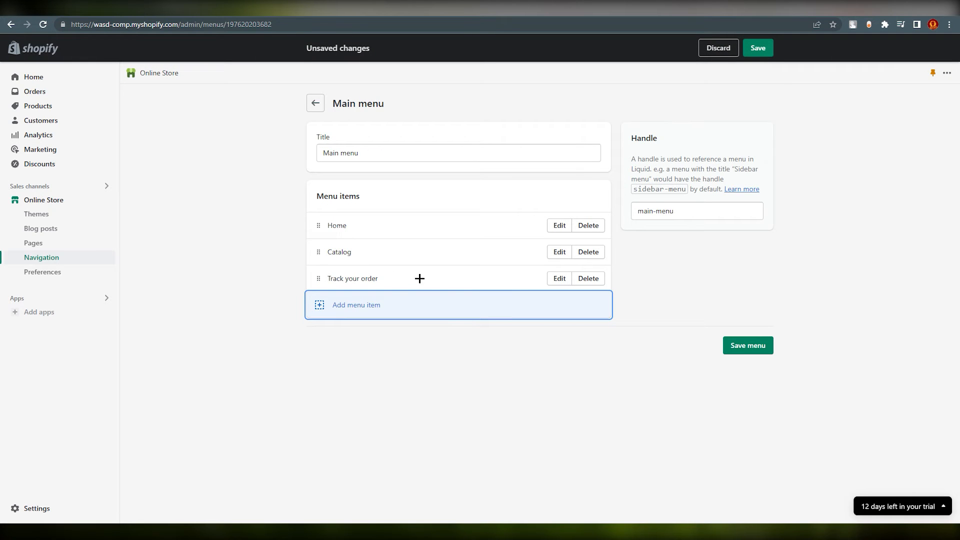
# Save the main menu and follow the storefront's Track your order link to the tracking page.
pyautogui.click(765, 353)
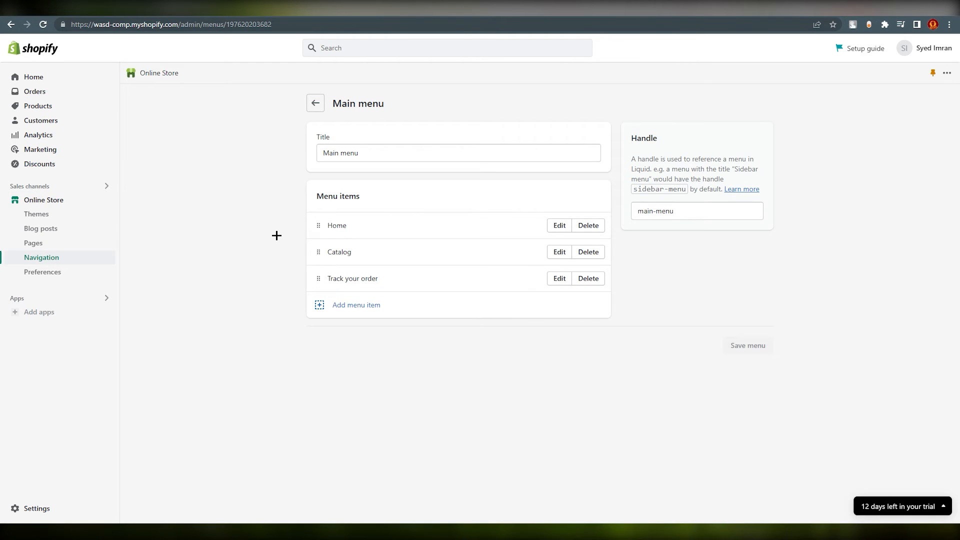
pyautogui.click(107, 200)
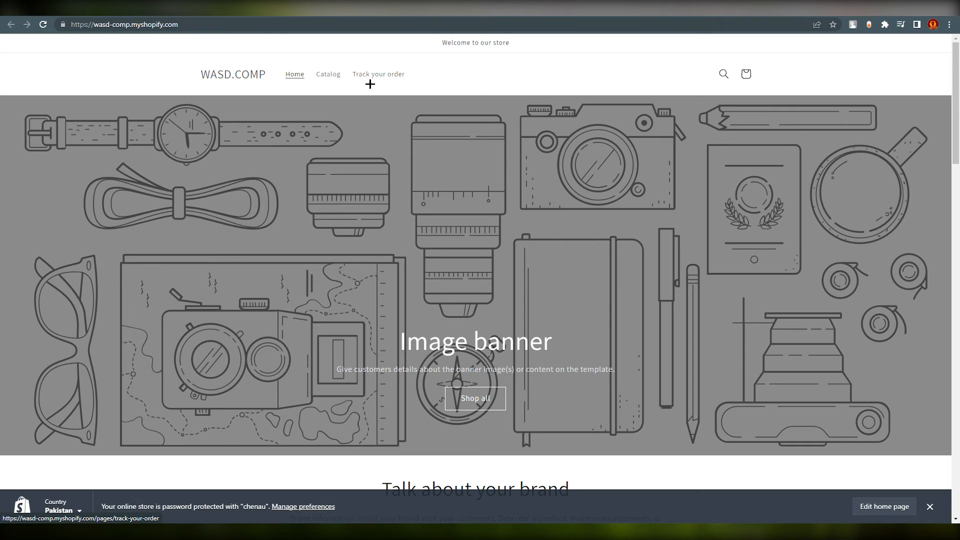
pyautogui.click(387, 75)
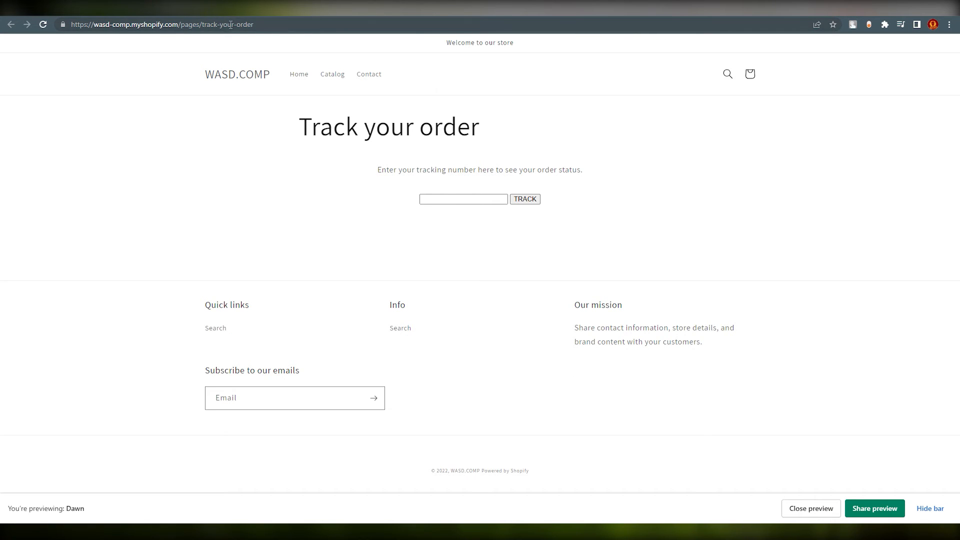
pyautogui.click(67, 25)
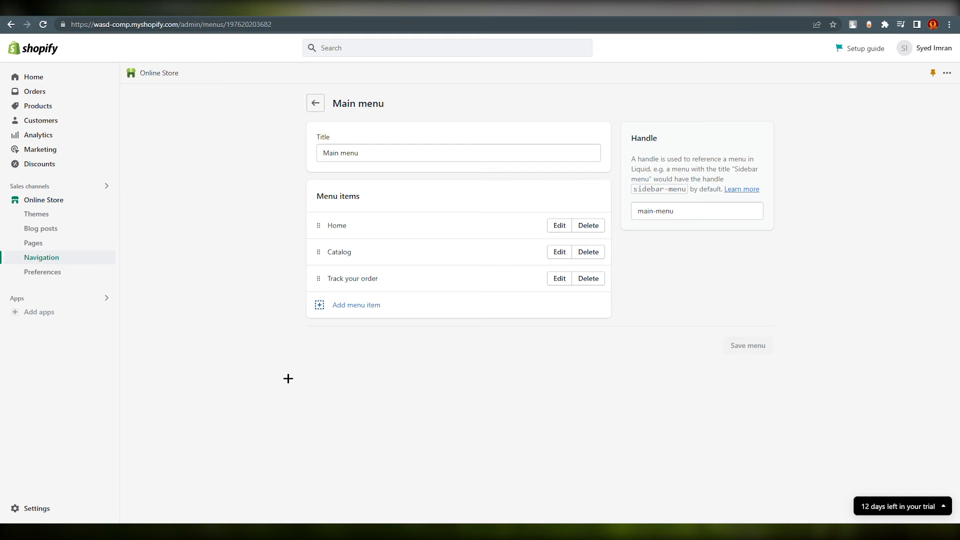
# Under Settings > Notifications, bring up the Shipping confirmation email template for editing.
pyautogui.click(34, 510)
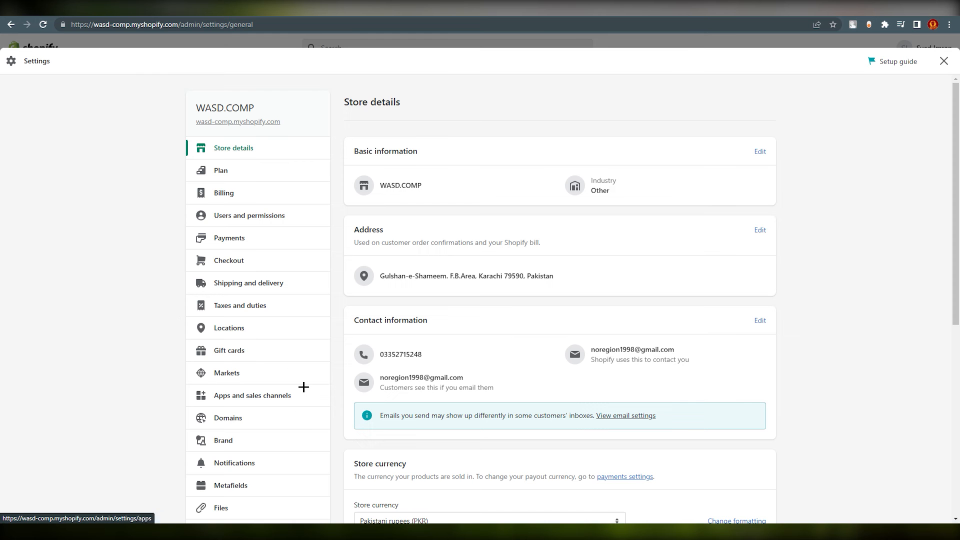
pyautogui.click(215, 458)
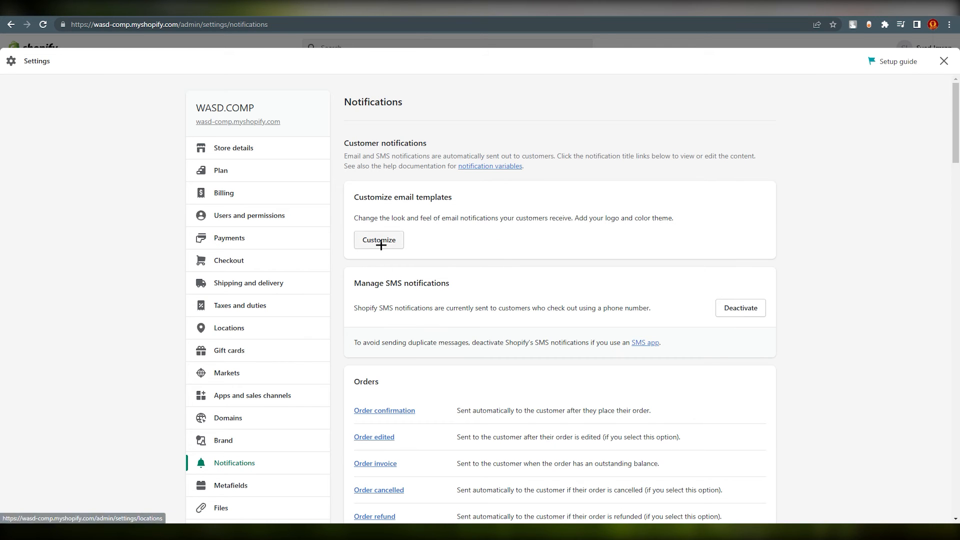
pyautogui.scroll(-12, 430, 401)
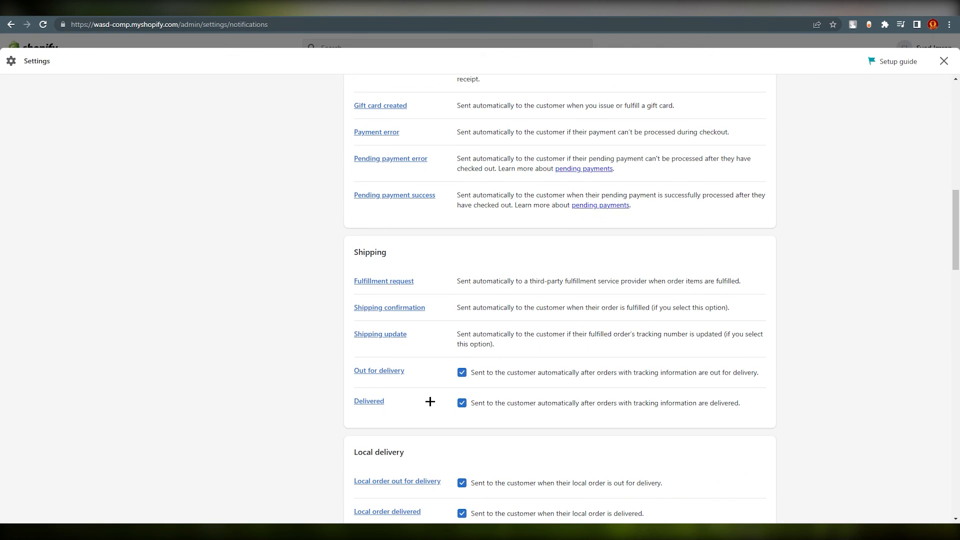
pyautogui.moveTo(350, 252); pyautogui.dragTo(391, 253)
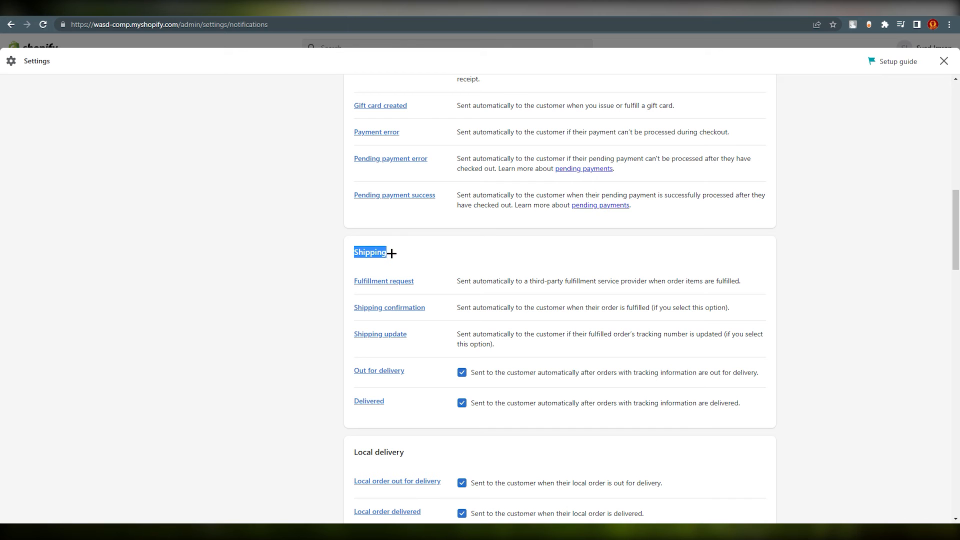
pyautogui.click(393, 308)
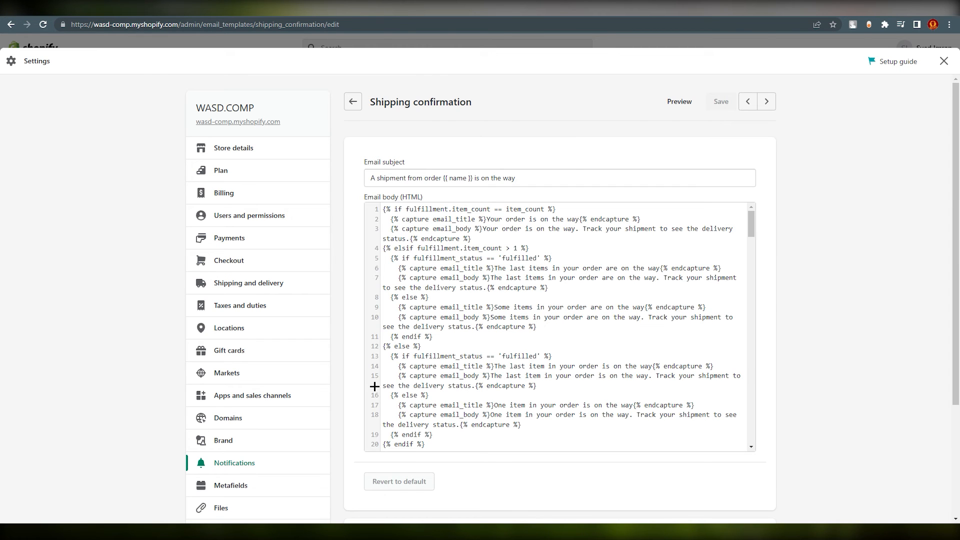
pyautogui.moveTo(753, 234)
pyautogui.mouseDown()
pyautogui.moveTo(752, 358)
pyautogui.moveTo(765, 424)
pyautogui.moveTo(737, 298)
pyautogui.moveTo(797, 388)
pyautogui.moveTo(697, 340)
pyautogui.moveTo(759, 299)
pyautogui.moveTo(764, 228)
pyautogui.mouseUp()
# Copy the Track your order page URL from Chrome's address bar and go back to the work script document.
pyautogui.click(610, 9)
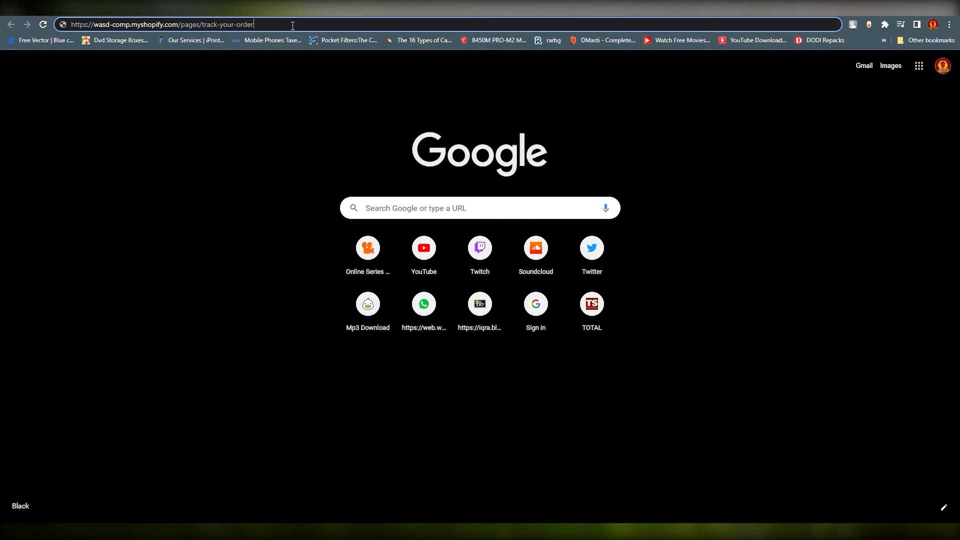
pyautogui.moveTo(292, 26); pyautogui.dragTo(70, 38)
pyautogui.hotkey('ctrl', 'c')
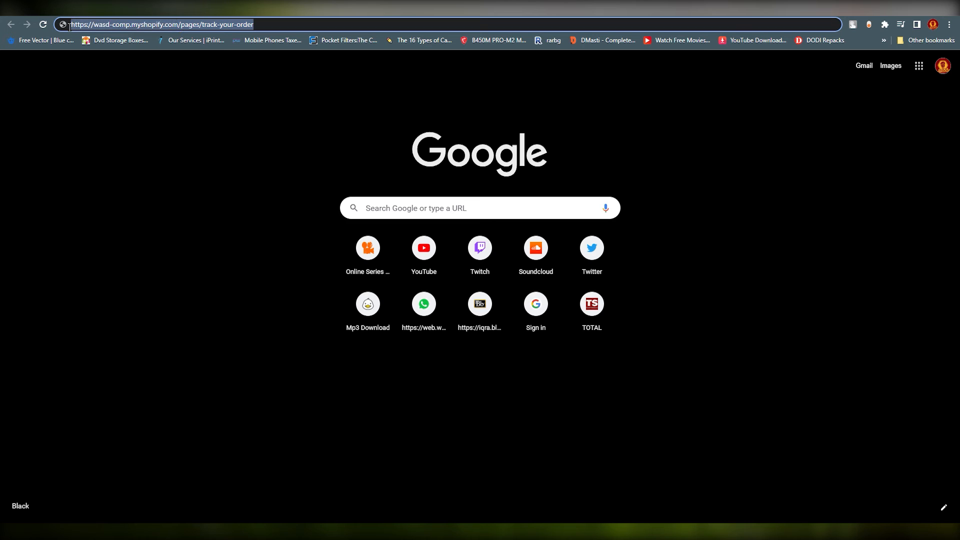
pyautogui.rightClick(108, 23)
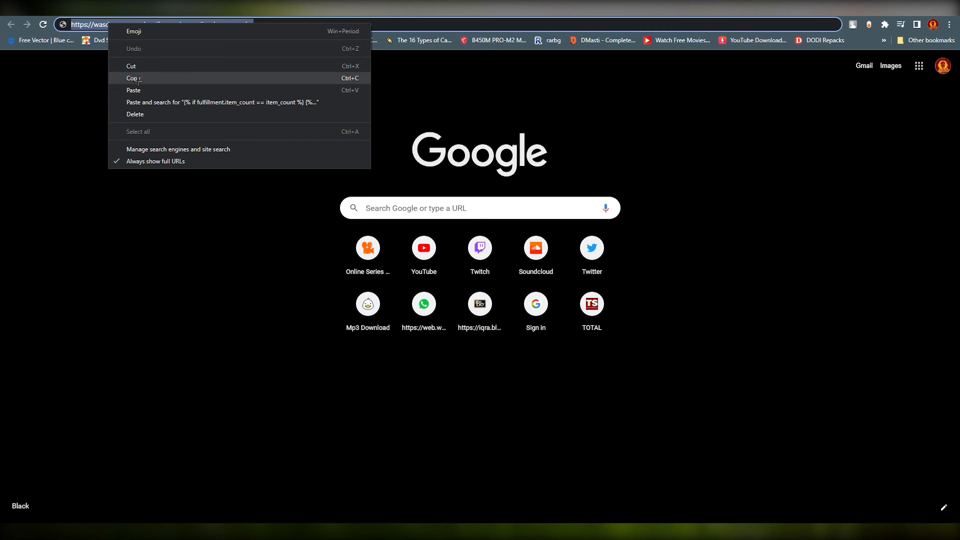
pyautogui.click(133, 78)
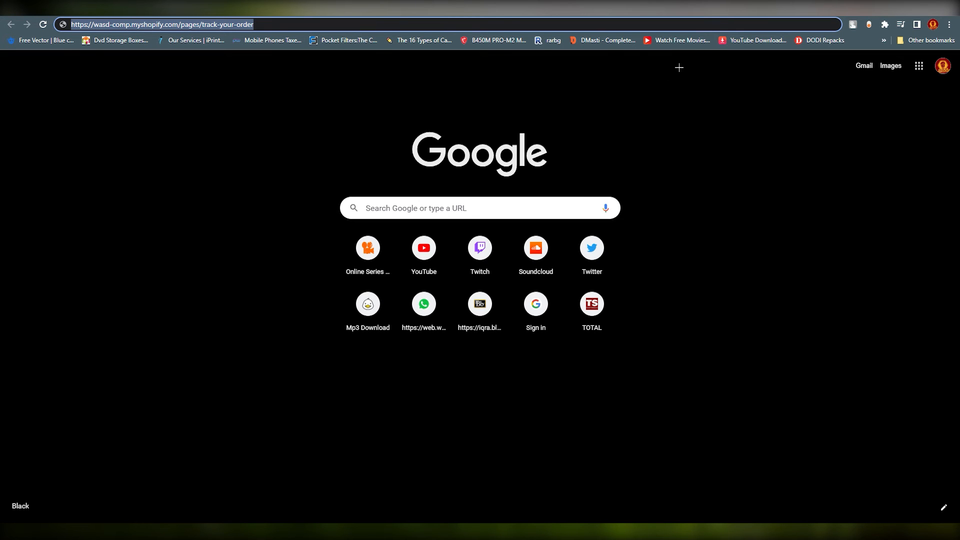
pyautogui.click(717, 10)
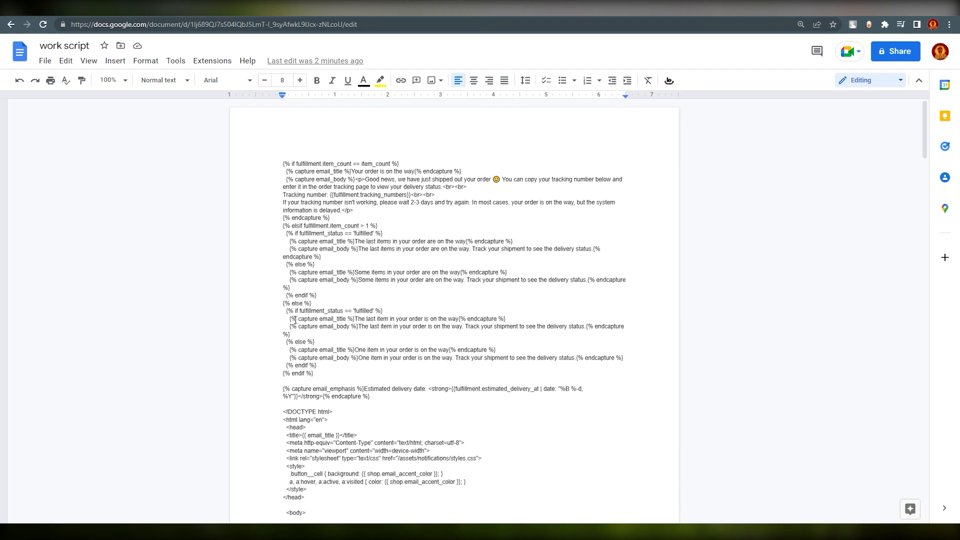
# Replace the script's placeholder tracking URL with the store's track-your-order page address.
pyautogui.scroll(-20, 366, 330)
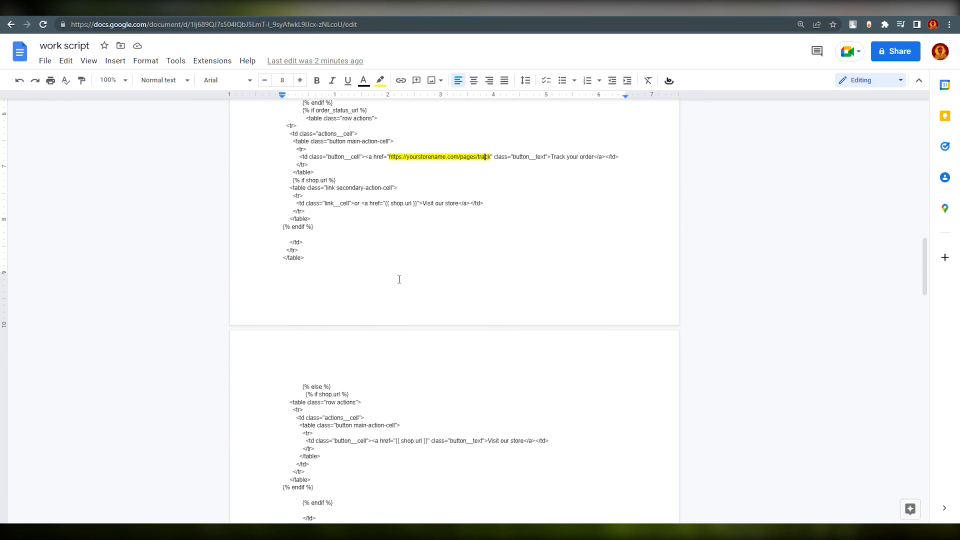
pyautogui.scroll(2, 399, 279)
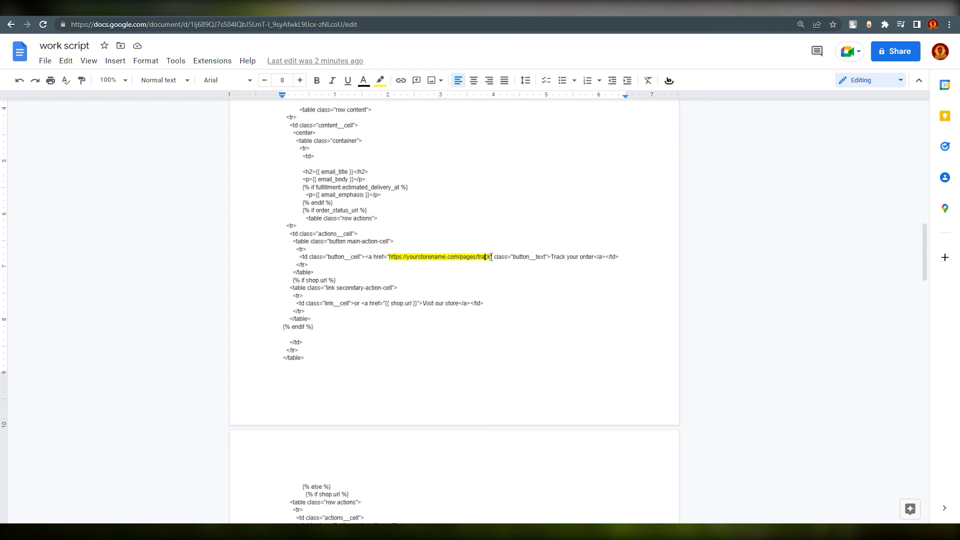
pyautogui.moveTo(491, 257); pyautogui.dragTo(390, 256)
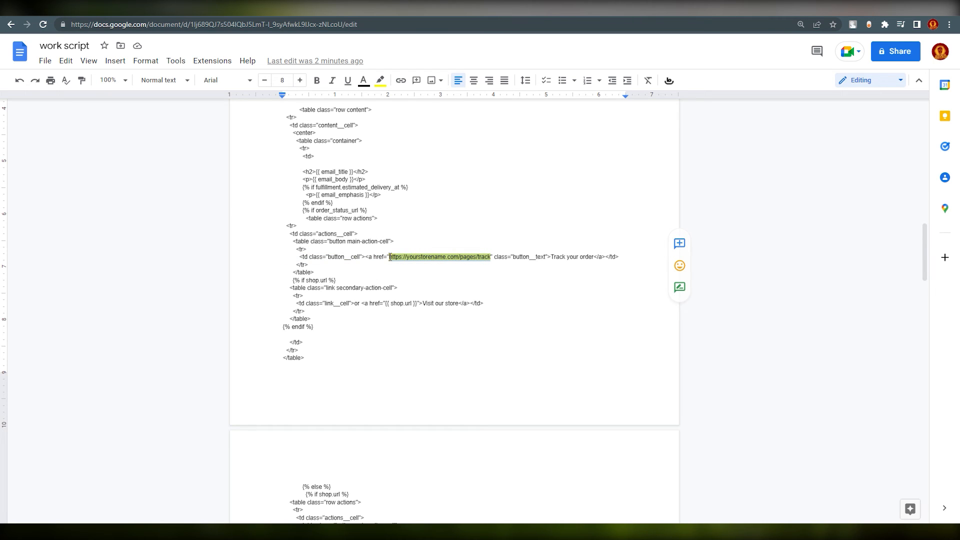
pyautogui.rightClick(397, 257)
pyautogui.click(427, 278)
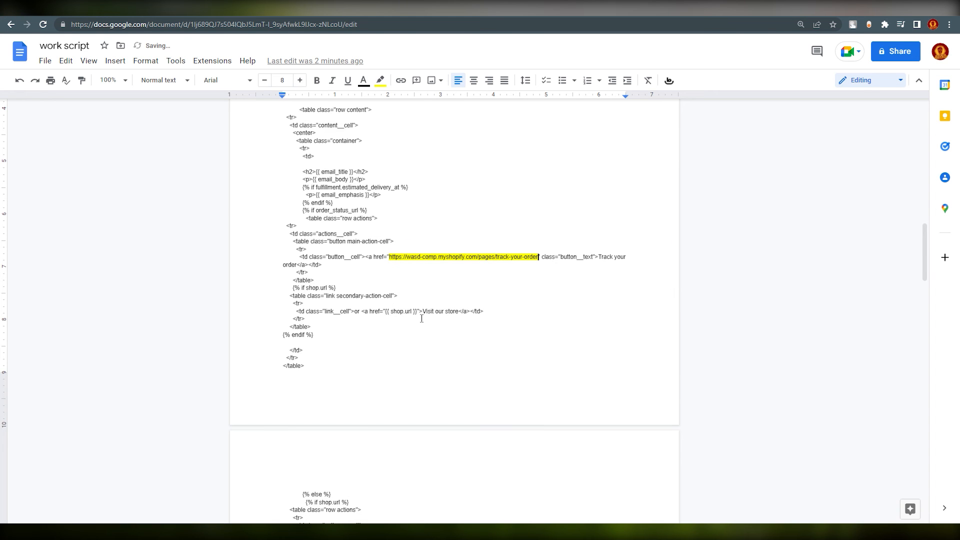
# Select and copy the entire email script.
pyautogui.scroll(15, 465, 330)
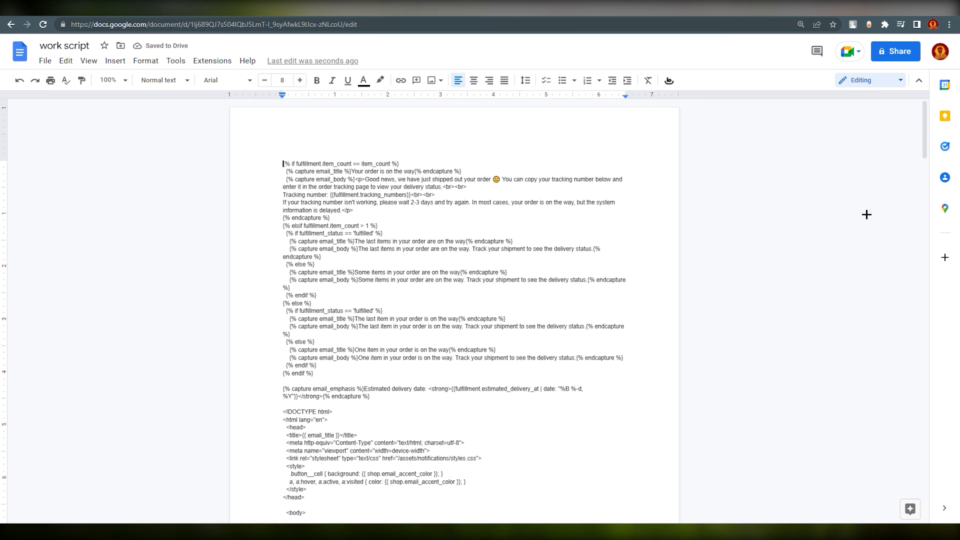
pyautogui.moveTo(926, 157); pyautogui.dragTo(925, 477)
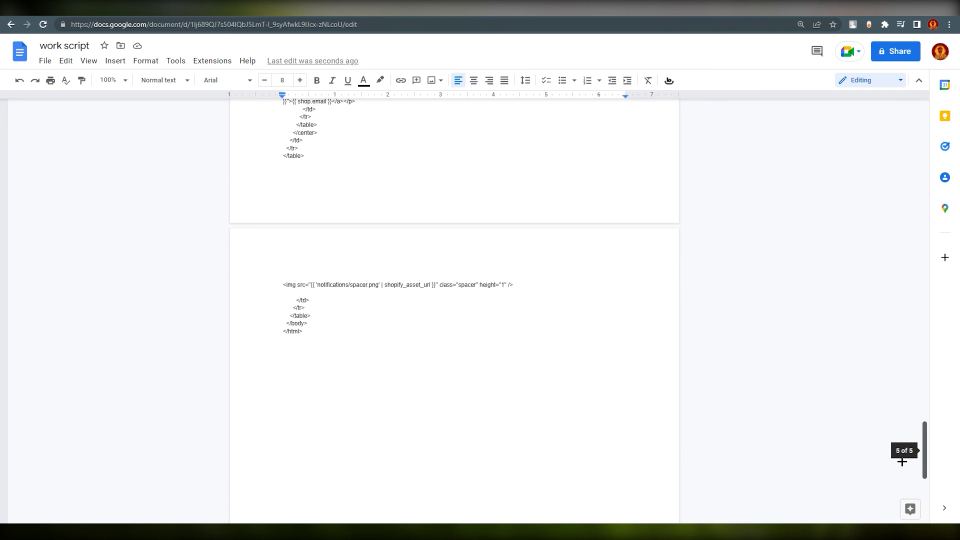
pyautogui.hotkey('ctrl', 'a')
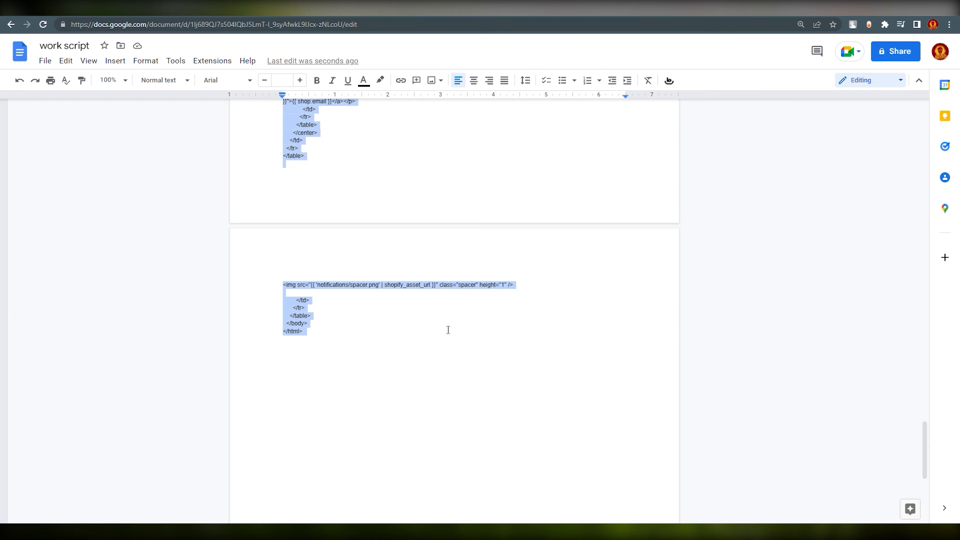
pyautogui.rightClick(336, 285)
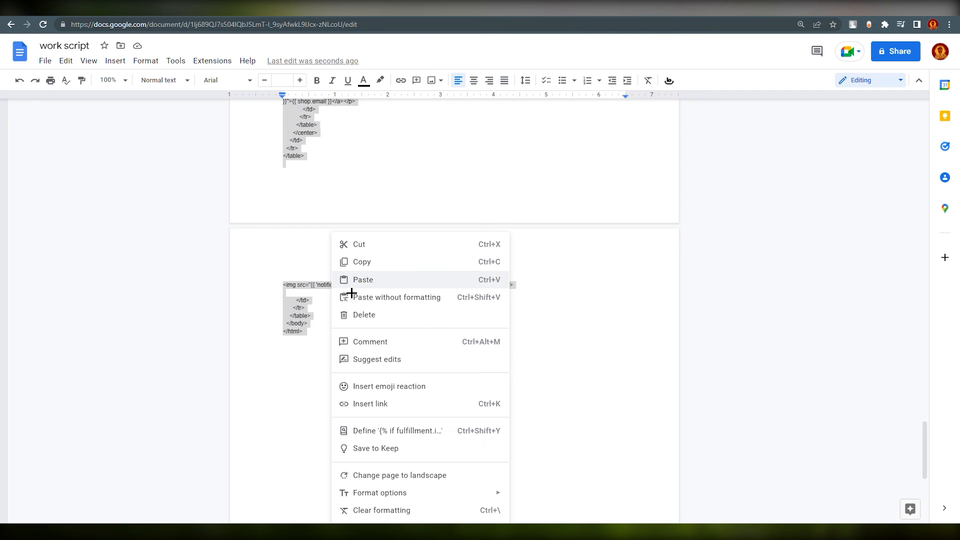
pyautogui.click(363, 260)
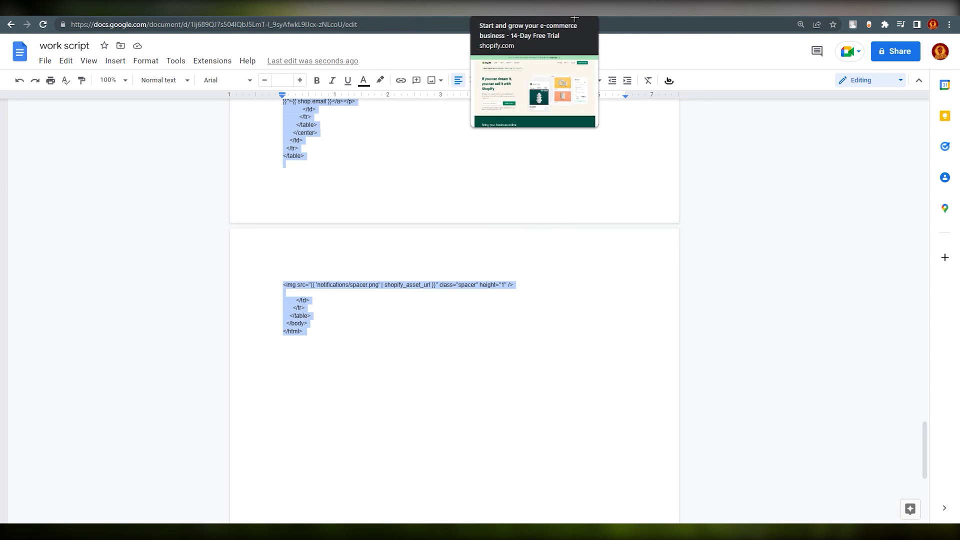
# Replace the Shipping confirmation email body code with the copied custom script.
pyautogui.click(154, 15)
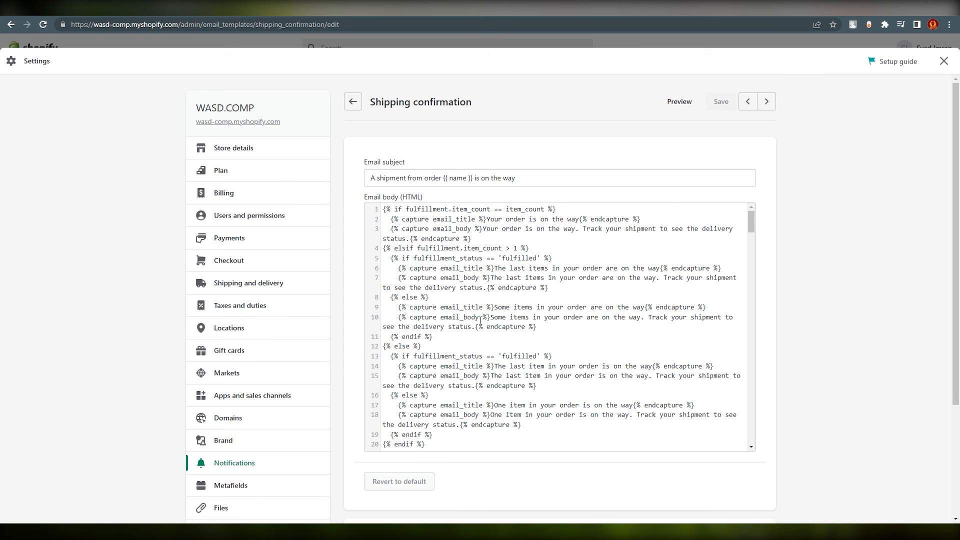
pyautogui.click(472, 392)
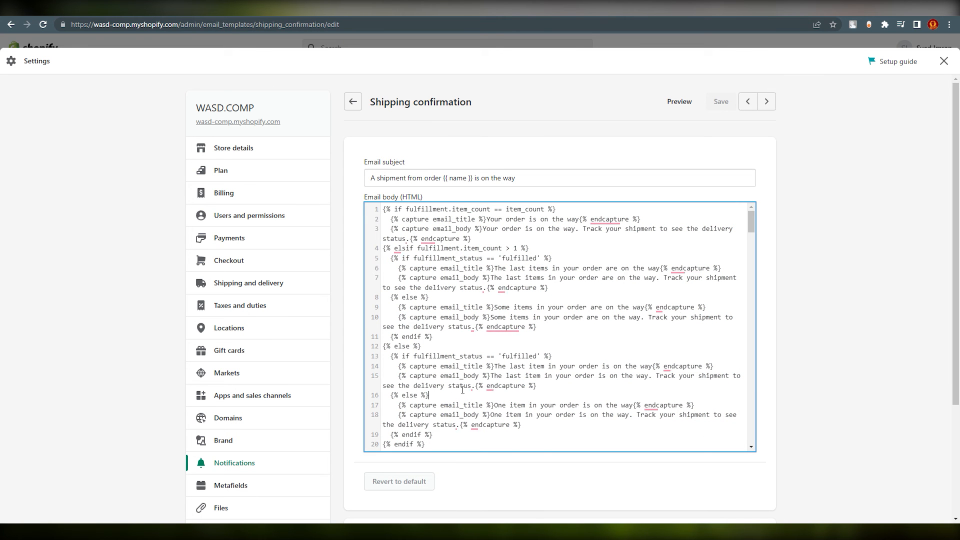
pyautogui.hotkey('ctrl', 'a')
pyautogui.moveTo(499, 334)
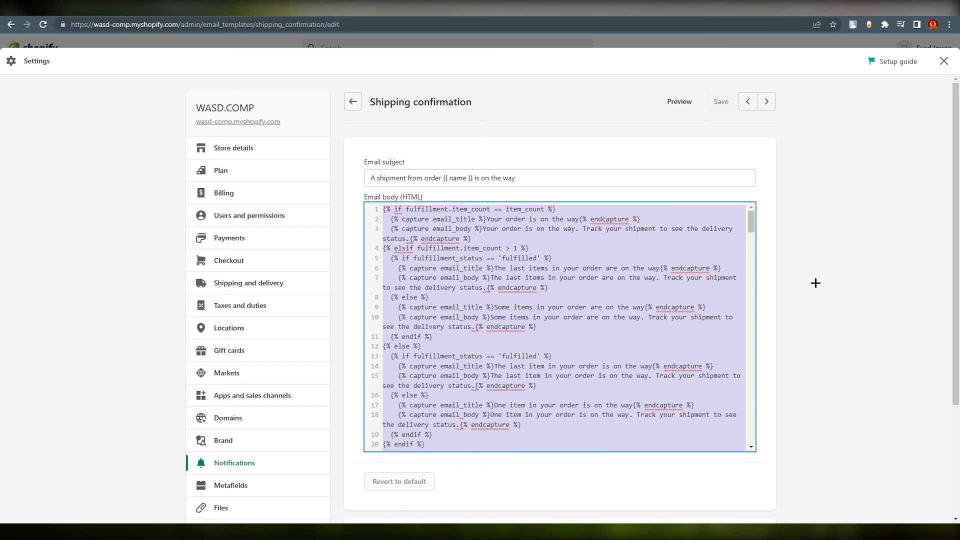
pyautogui.press('BackSpace')
pyautogui.rightClick(383, 234)
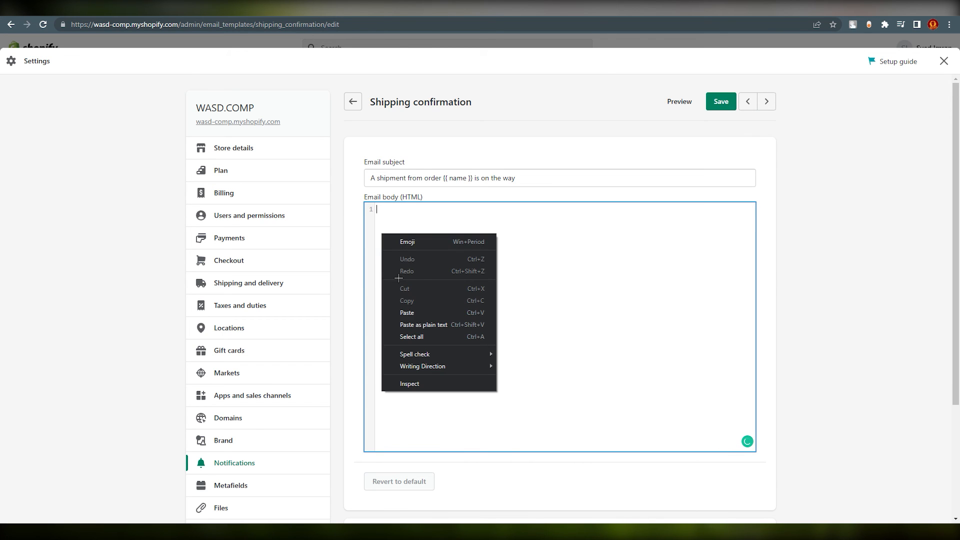
pyautogui.click(397, 311)
# Save the updated Shipping confirmation notification template.
pyautogui.scroll(15, 525, 337)
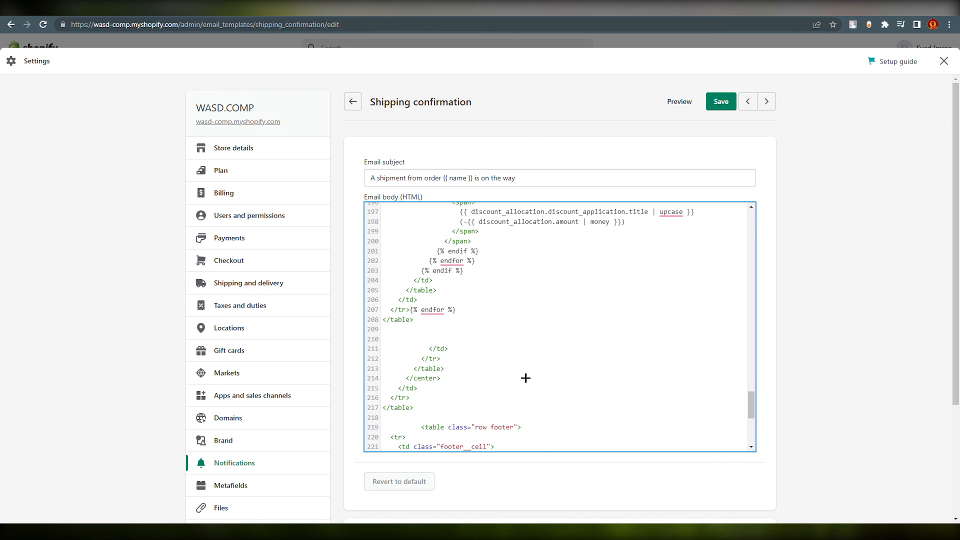
pyautogui.scroll(20, 489, 316)
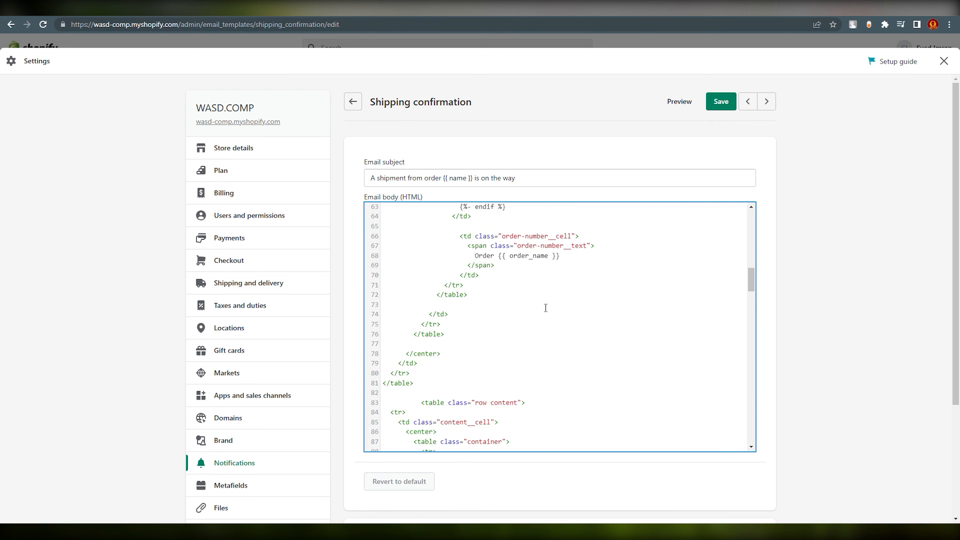
pyautogui.scroll(4, 550, 297)
pyautogui.moveTo(751, 216); pyautogui.dragTo(754, 175)
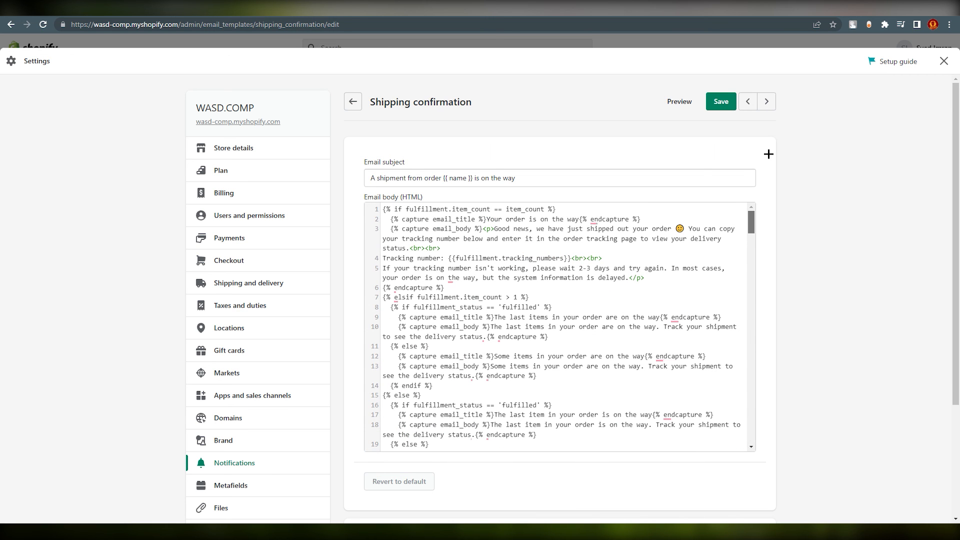
pyautogui.click(718, 103)
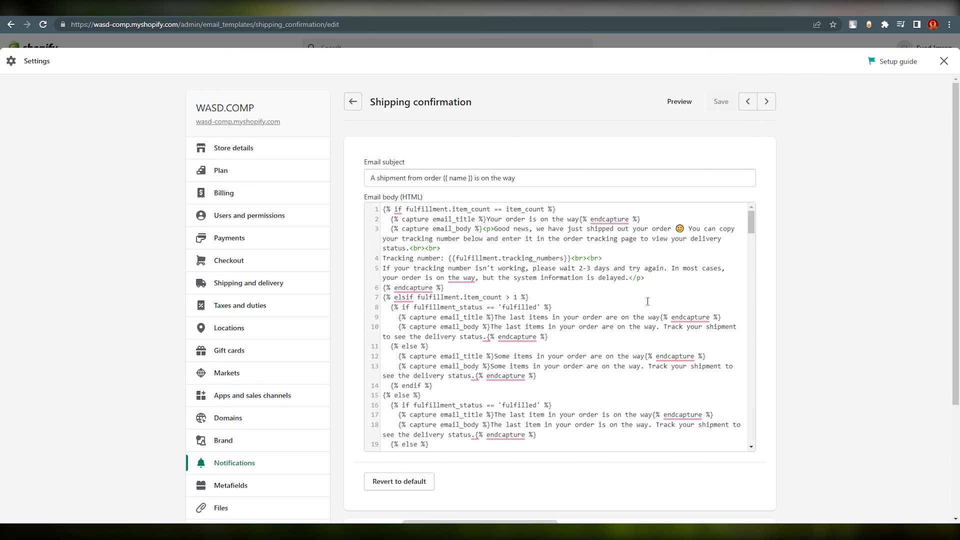
# Preview the rendered shipping confirmation email with its tracking number message.
pyautogui.click(682, 101)
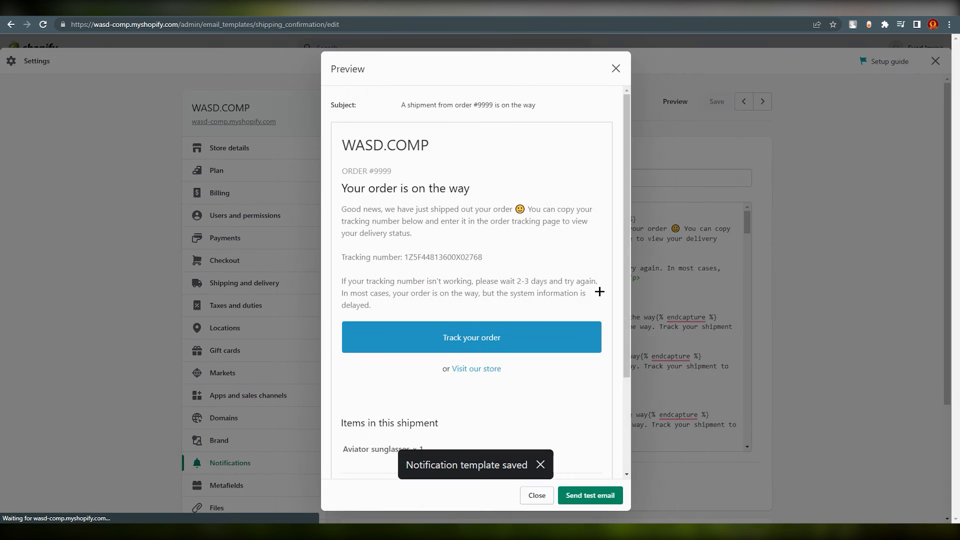
pyautogui.scroll(-2, 624, 315)
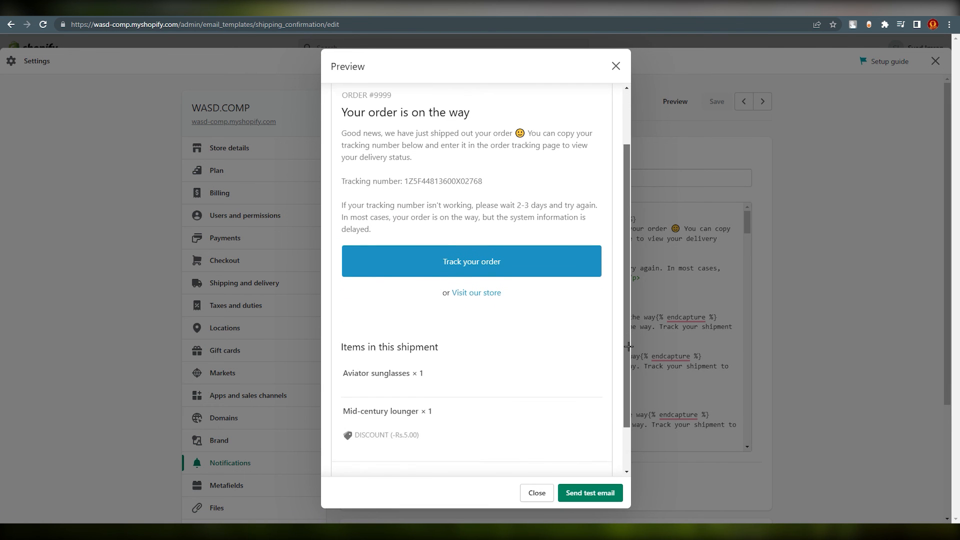
pyautogui.scroll(3, 623, 315)
pyautogui.scroll(-1, 622, 314)
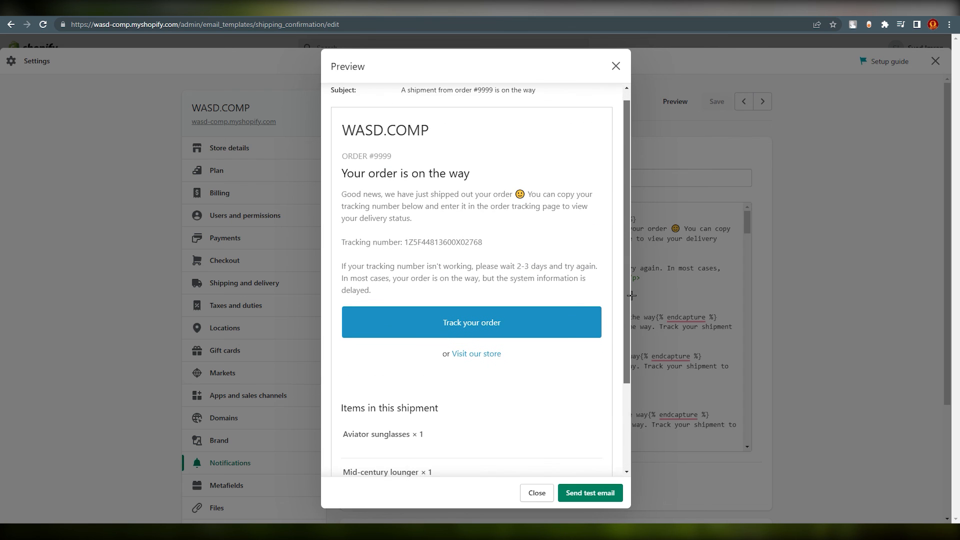
pyautogui.scroll(1, 622, 315)
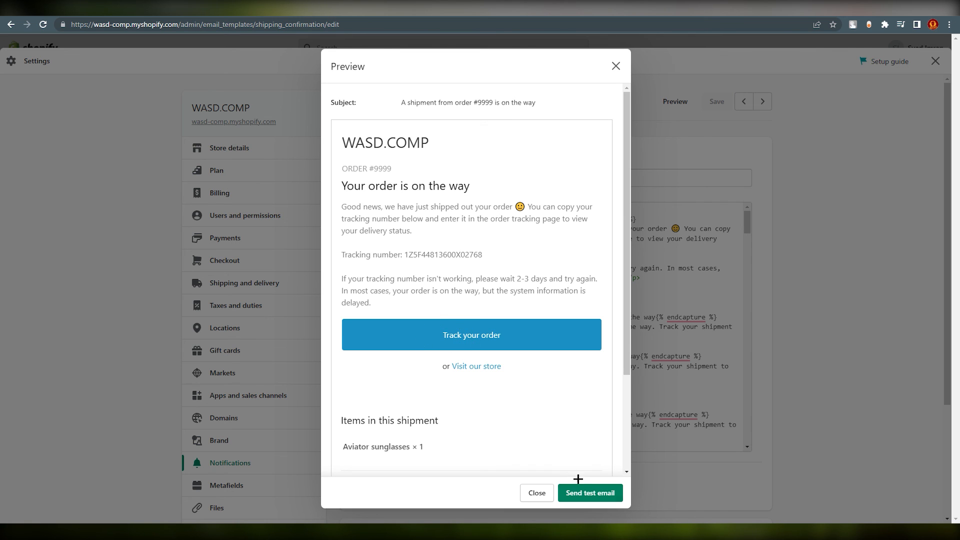
# Confirm the Track your order button opens the store's tracking page, then send a test email.
pyautogui.click(472, 344)
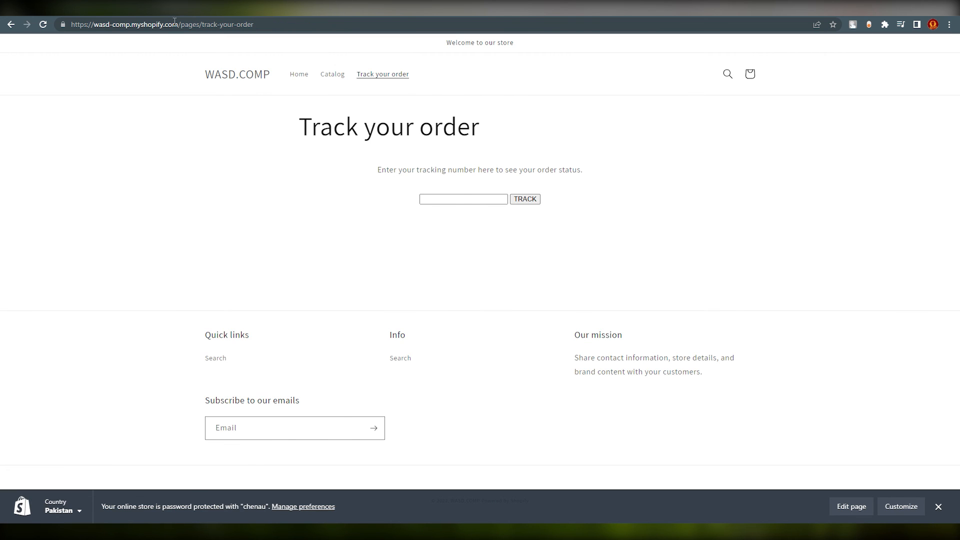
pyautogui.click(175, 8)
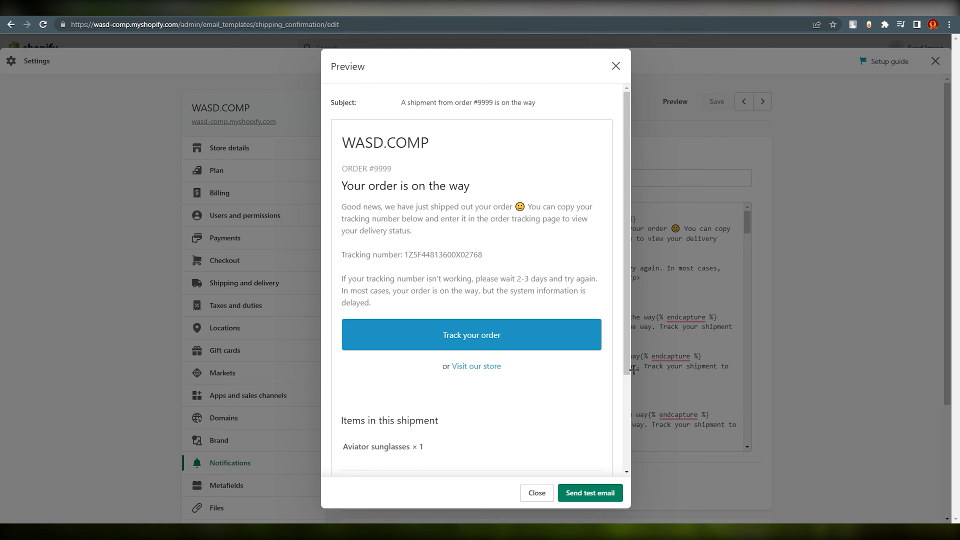
pyautogui.click(586, 493)
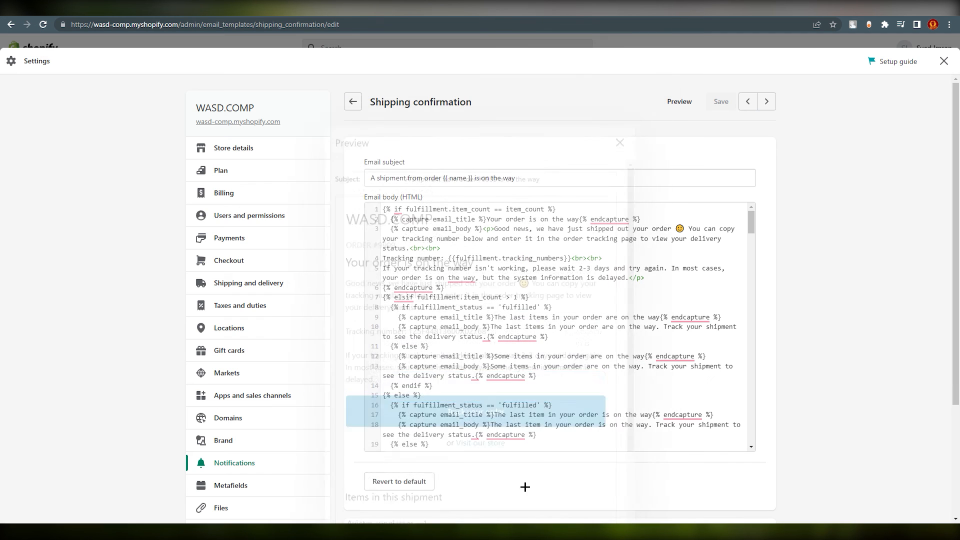